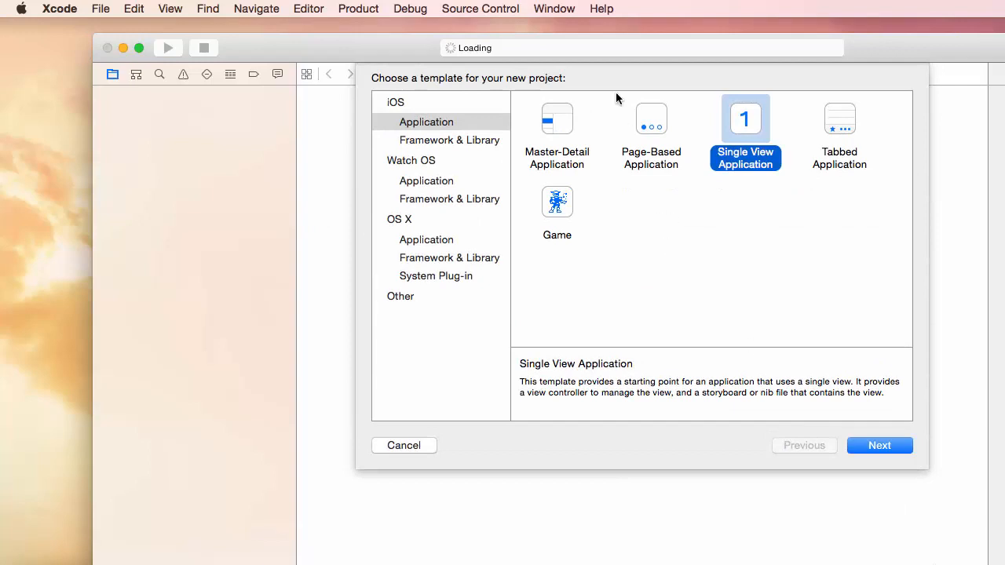
Move the project window fully into view and examine the templates offered for Watch OS, OS X and iOS.
left_click_drag(561, 44, 470, 3)
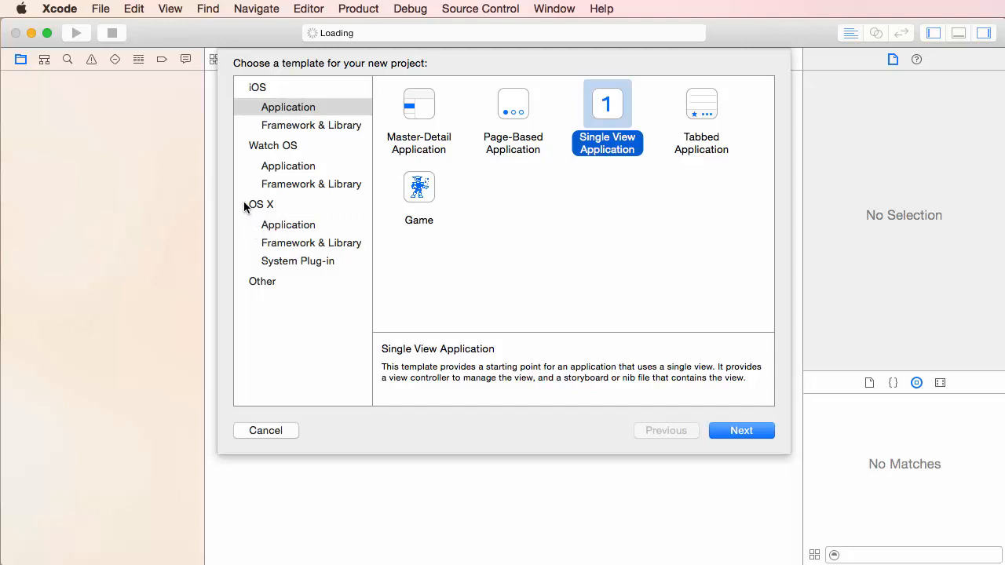
left_click(293, 132)
left_click(292, 149)
left_click(291, 166)
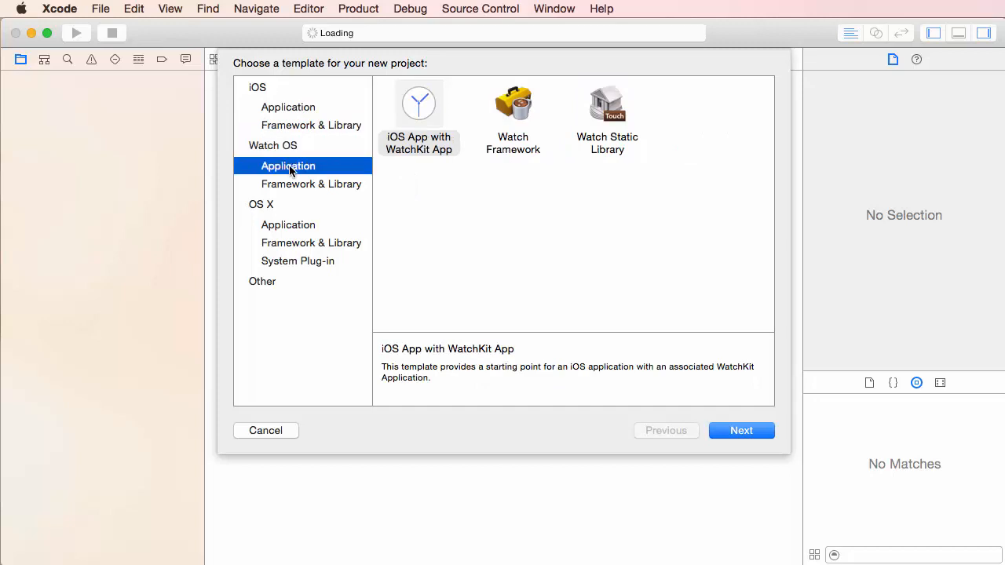
left_click(290, 183)
left_click(288, 227)
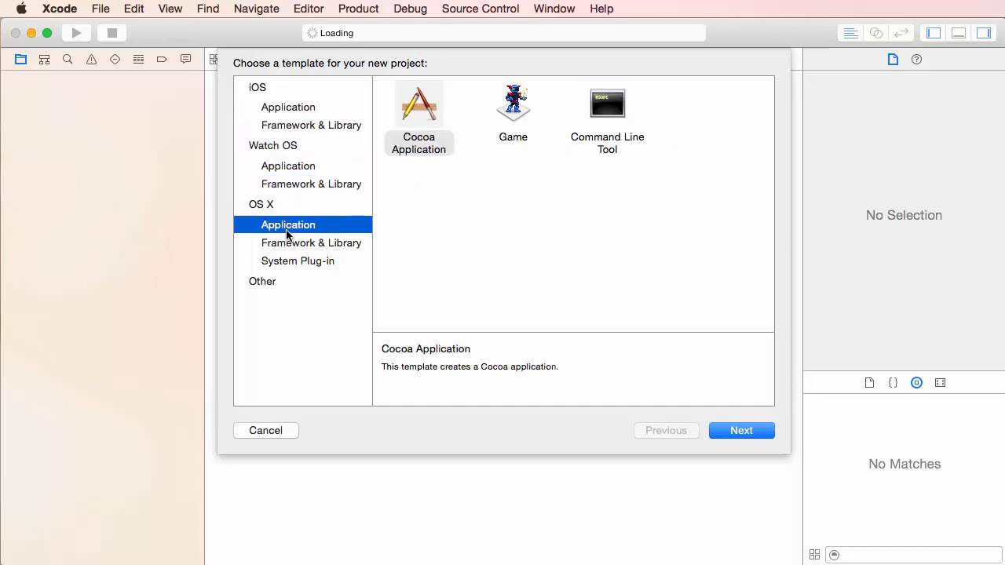
left_click(289, 243)
left_click(288, 226)
left_click(260, 89)
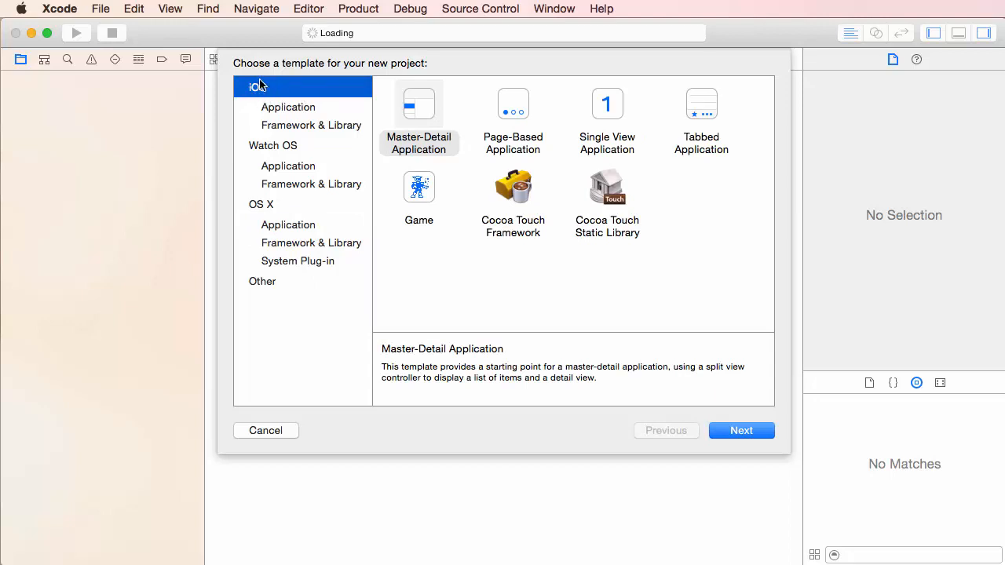
Choose the iOS Single View Application template and continue to the project options.
left_click(288, 114)
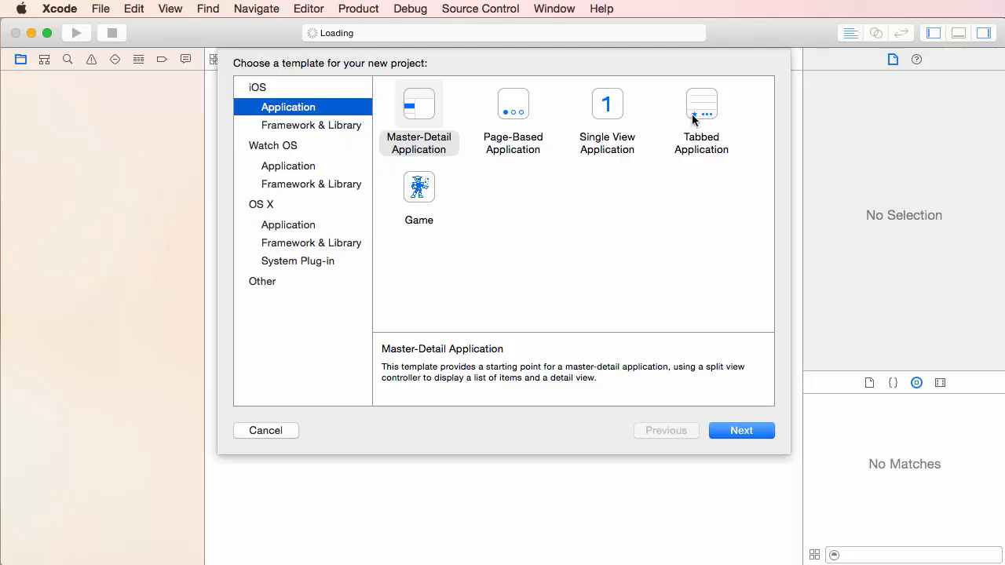
left_click(418, 220)
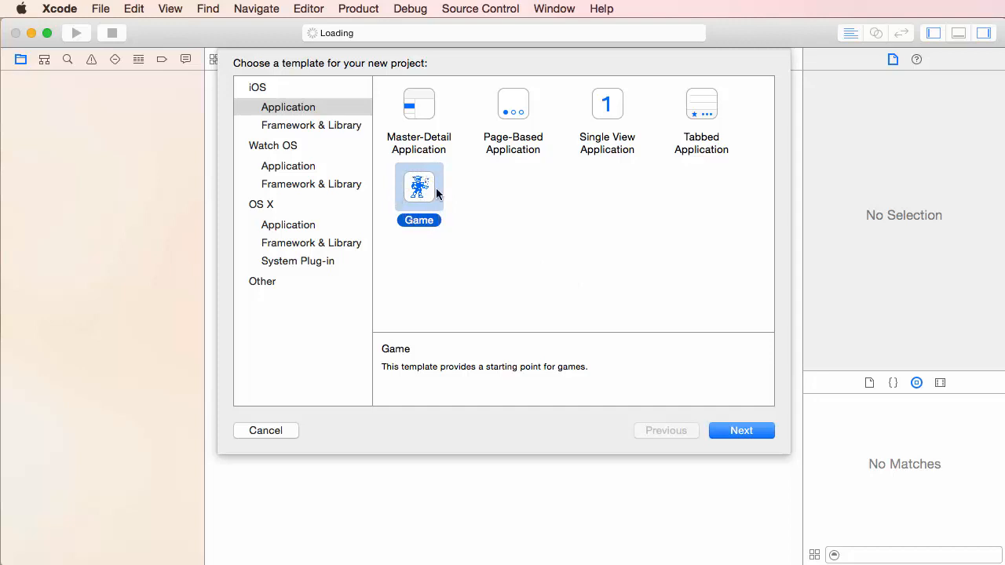
left_click(599, 111)
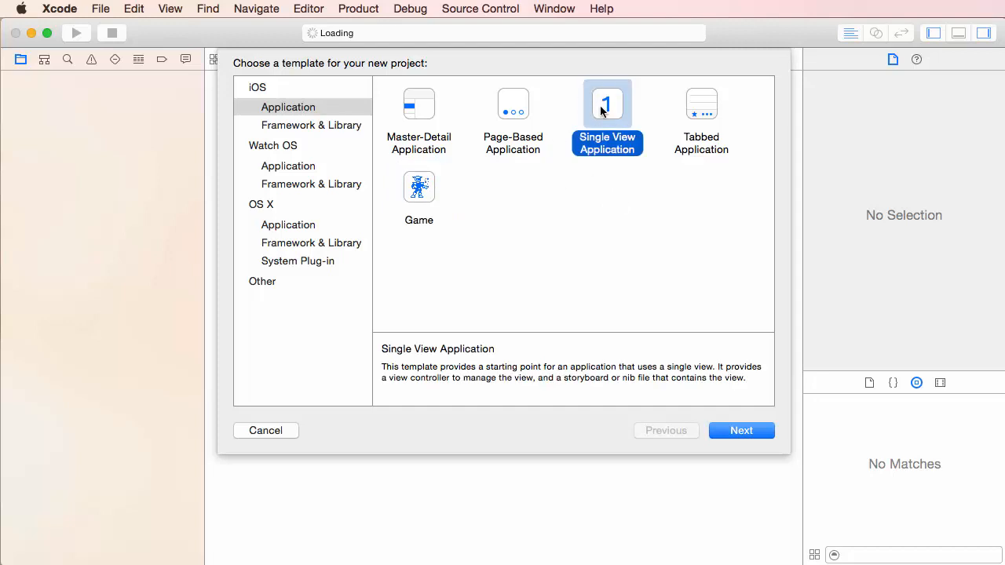
left_click(732, 429)
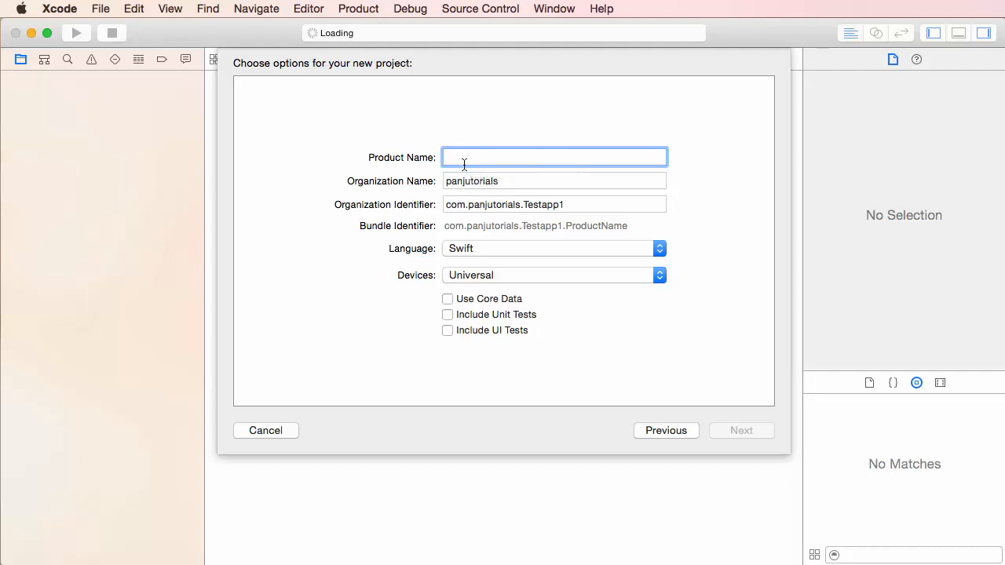
Name the new product FirstApp.
type("Fo")
key("BackSpace")
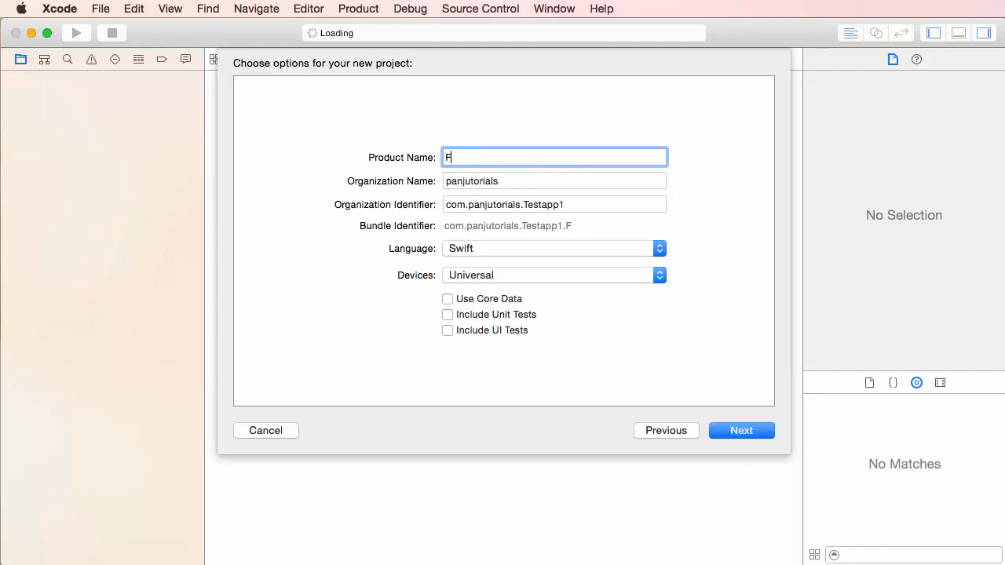
type("irstApp")
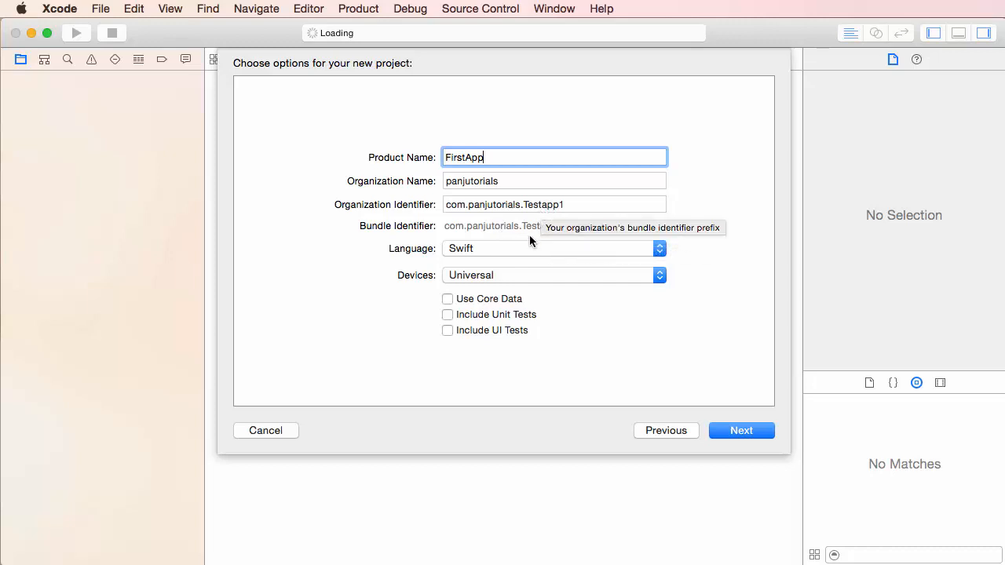
Change the organization identifier to com.panjutorials.myApps.
left_click(536, 205)
double_click(560, 205)
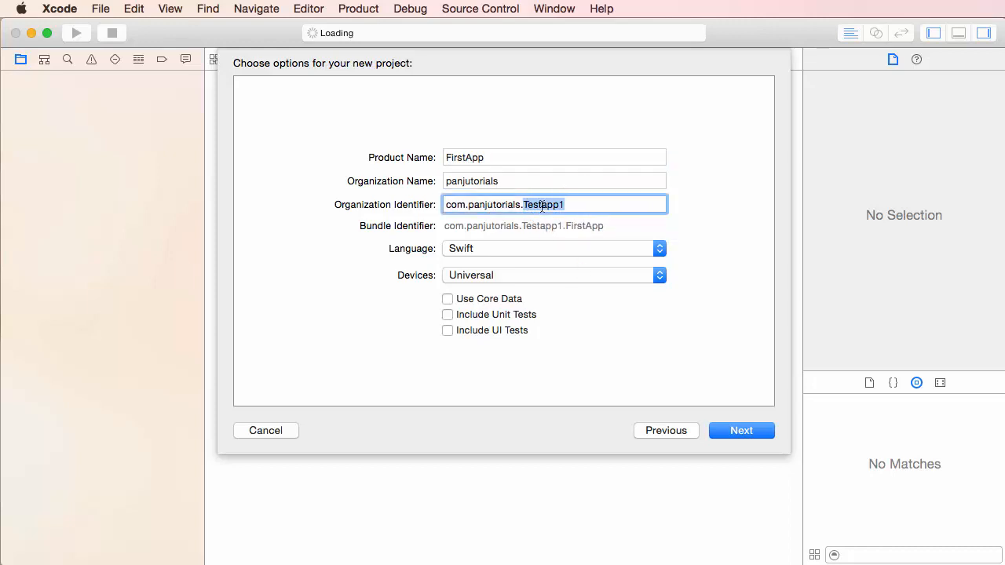
type("myApps")
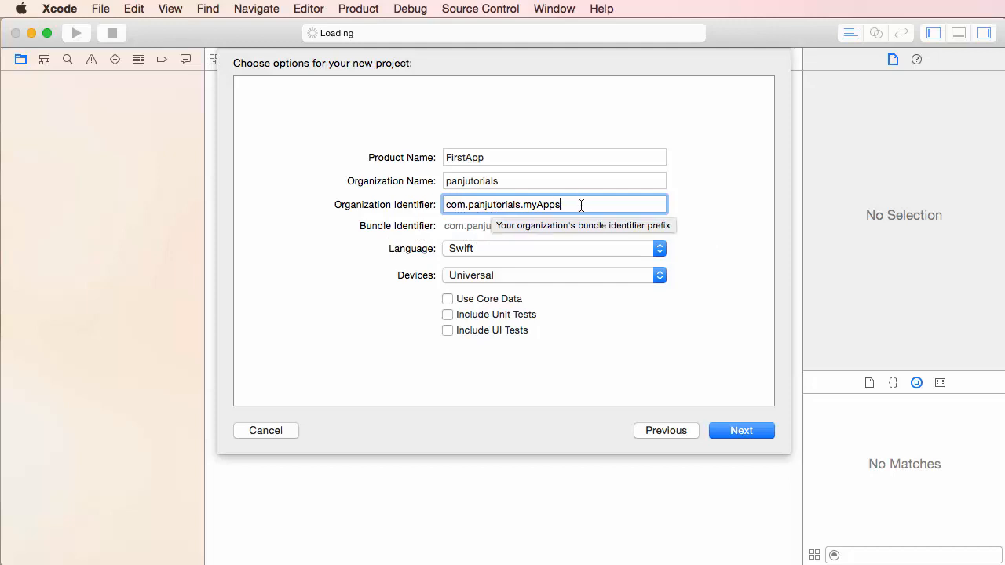
left_click_drag(581, 206, 439, 206)
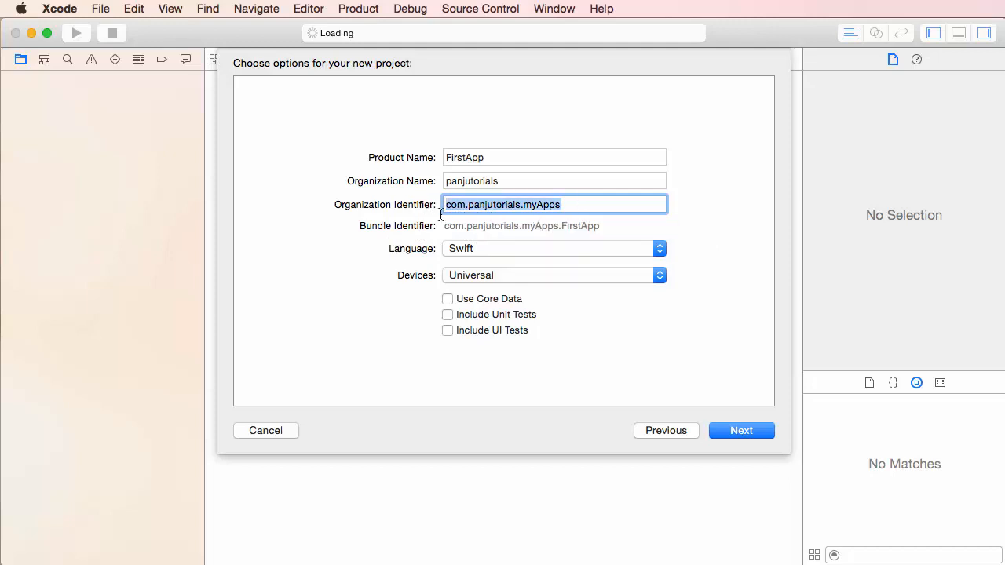
left_click(469, 205)
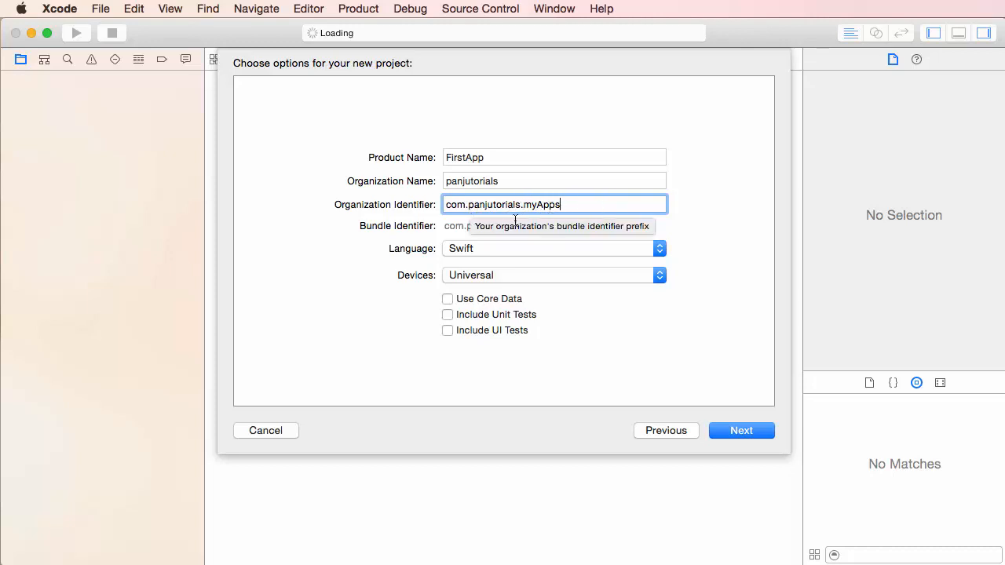
Check which programming languages are available for the project, leaving Swift selected.
left_click(475, 250)
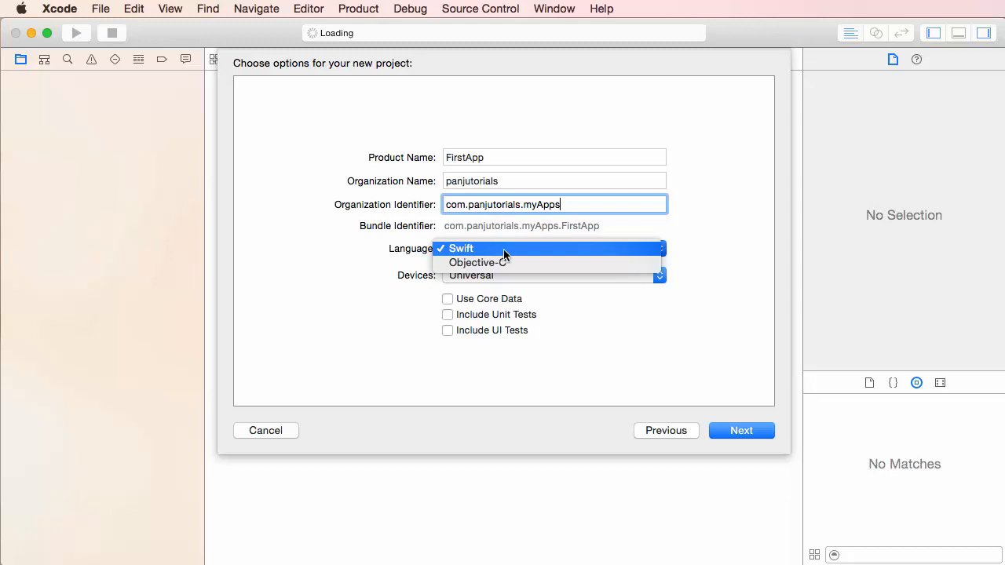
left_click(719, 222)
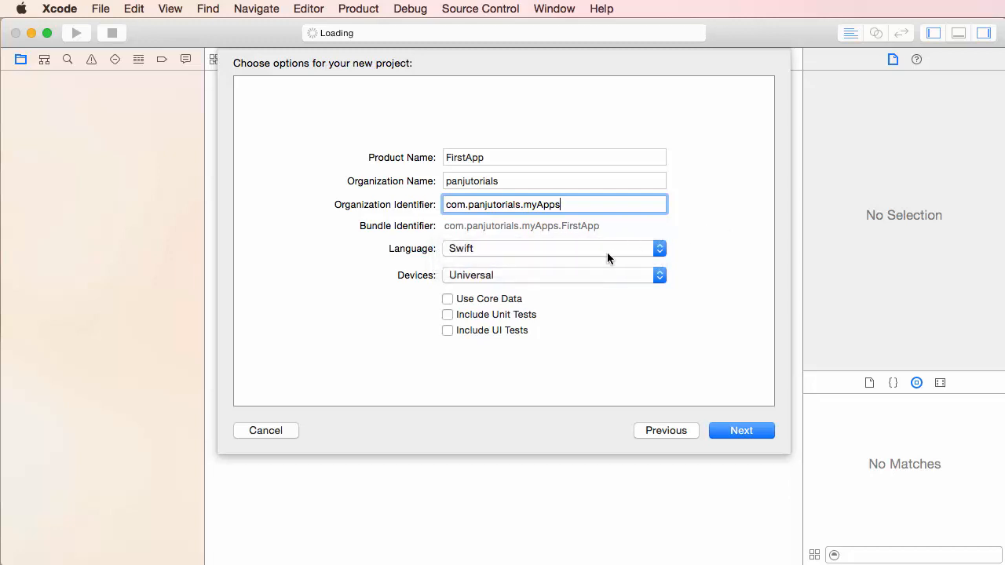
left_click(616, 250)
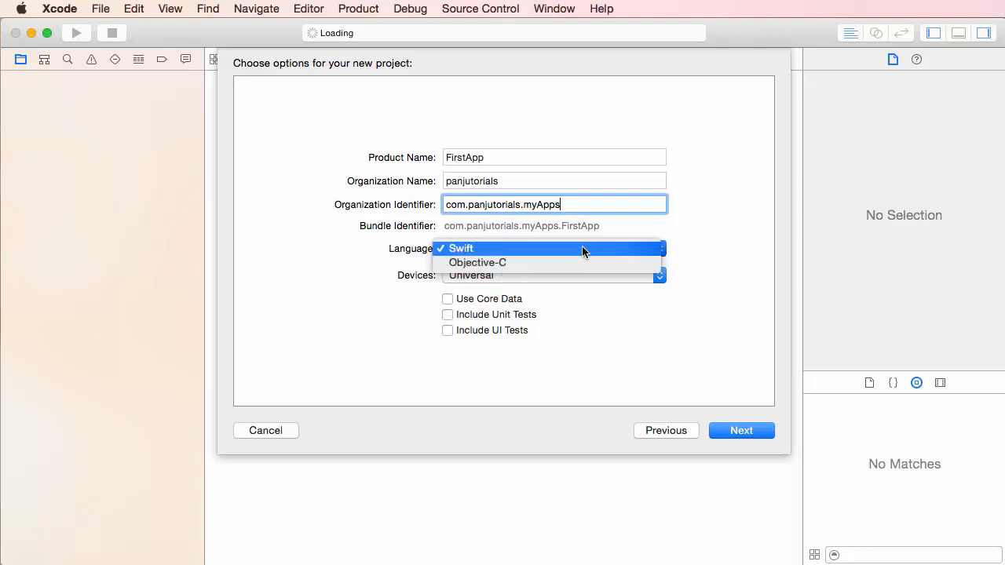
left_click(700, 244)
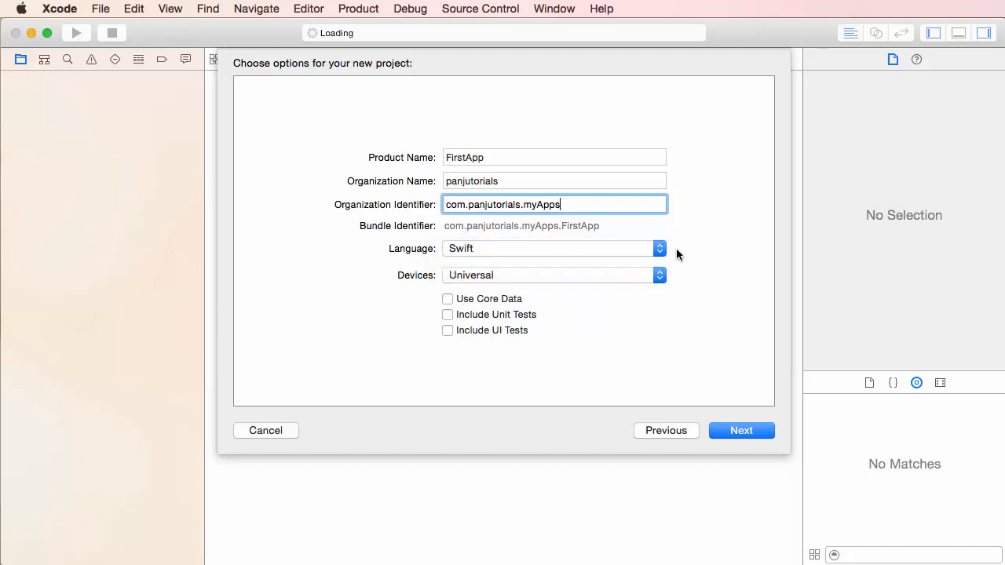
left_click(623, 254)
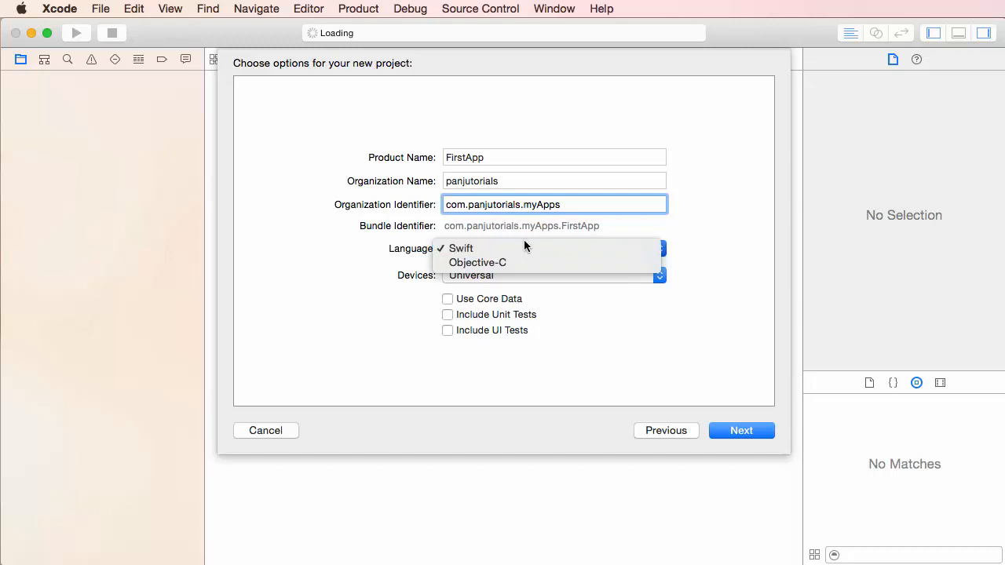
left_click(731, 235)
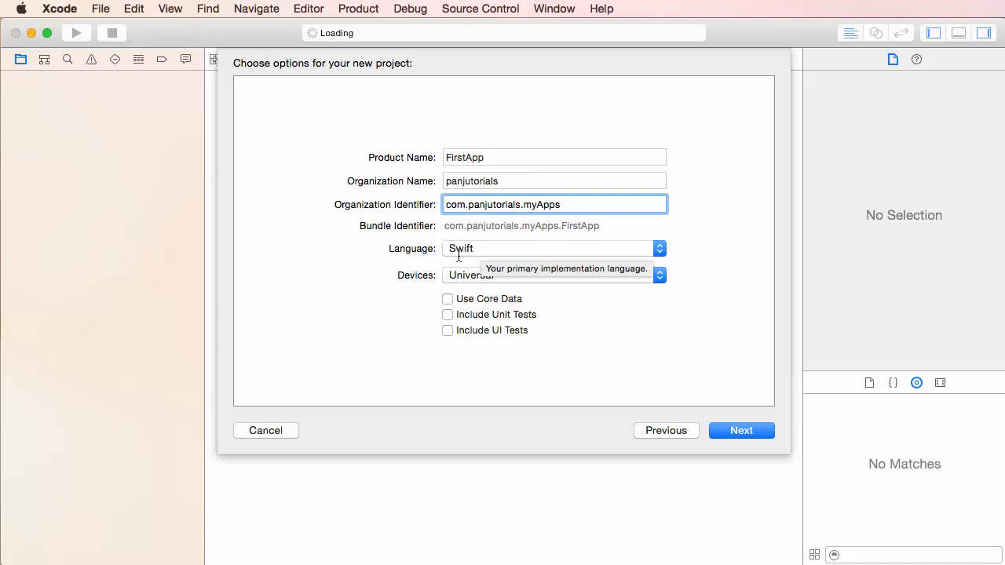
Set the target devices to iPhone and proceed to choosing the save location.
left_click(525, 271)
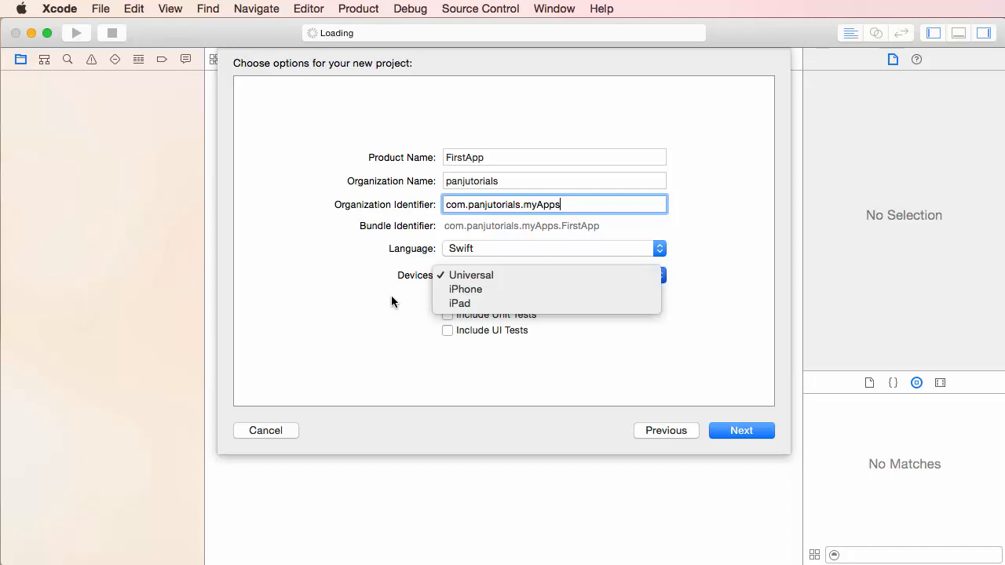
left_click(475, 289)
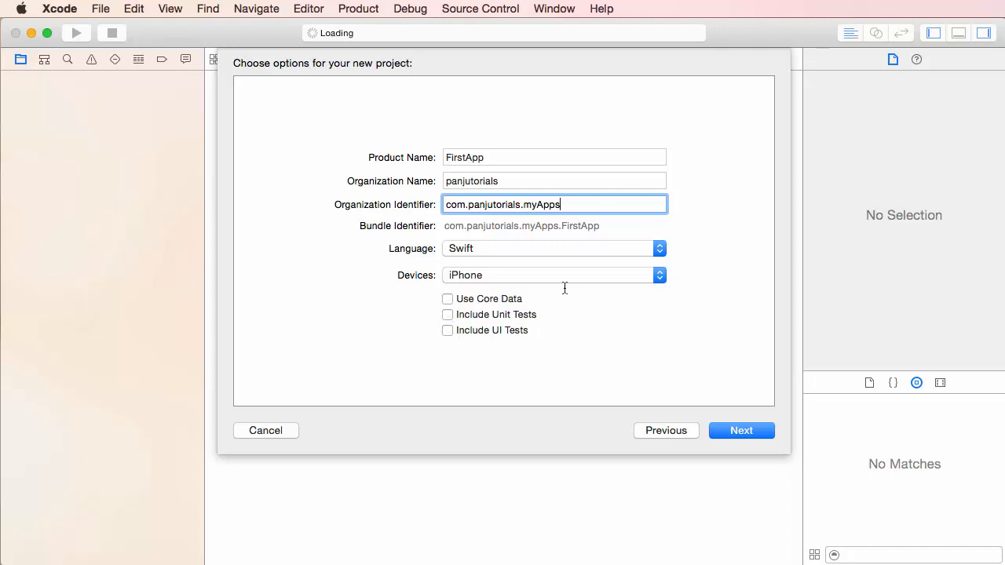
left_click(748, 431)
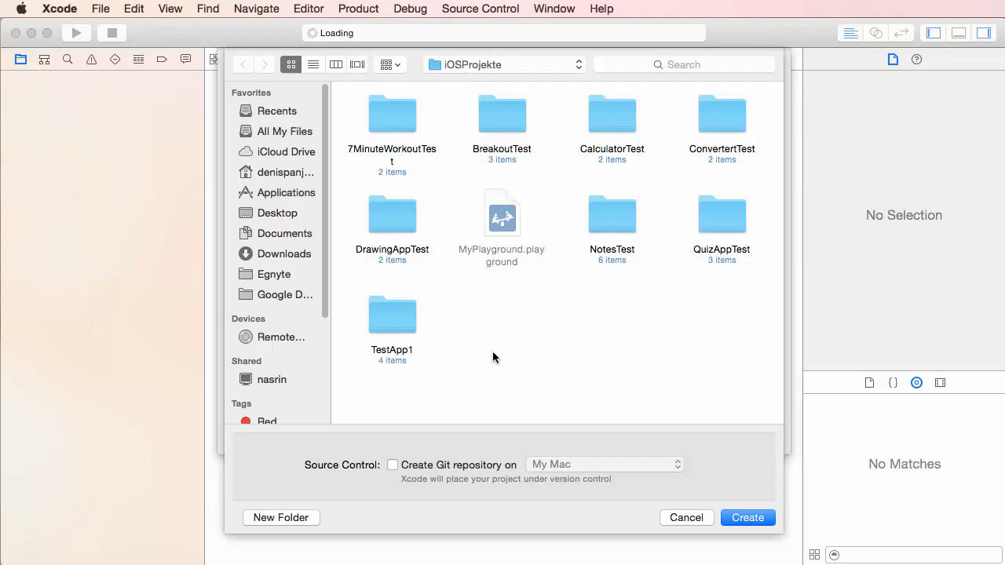
Create the project in the iOSProjekte folder without a Git repository.
left_click(510, 64)
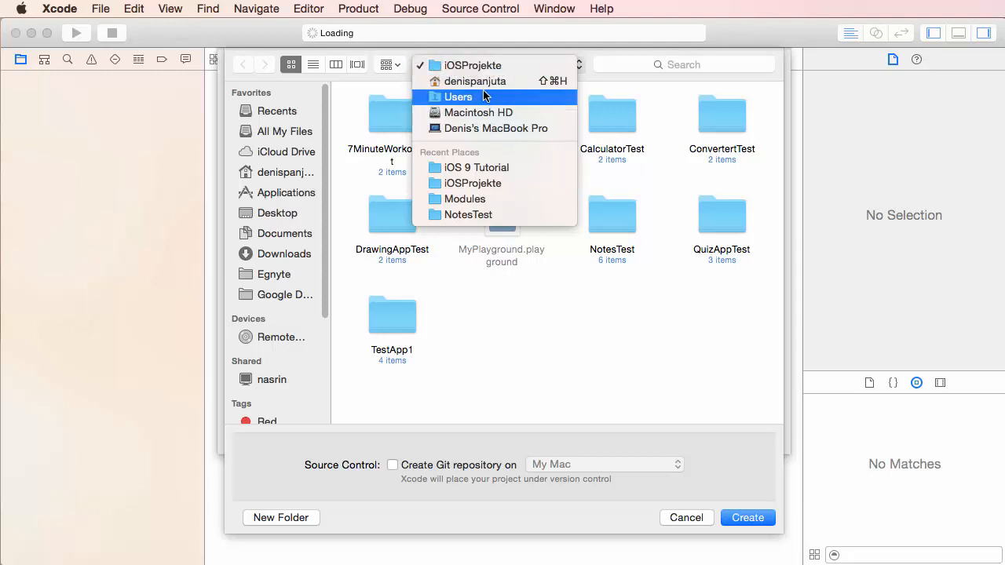
left_click(512, 334)
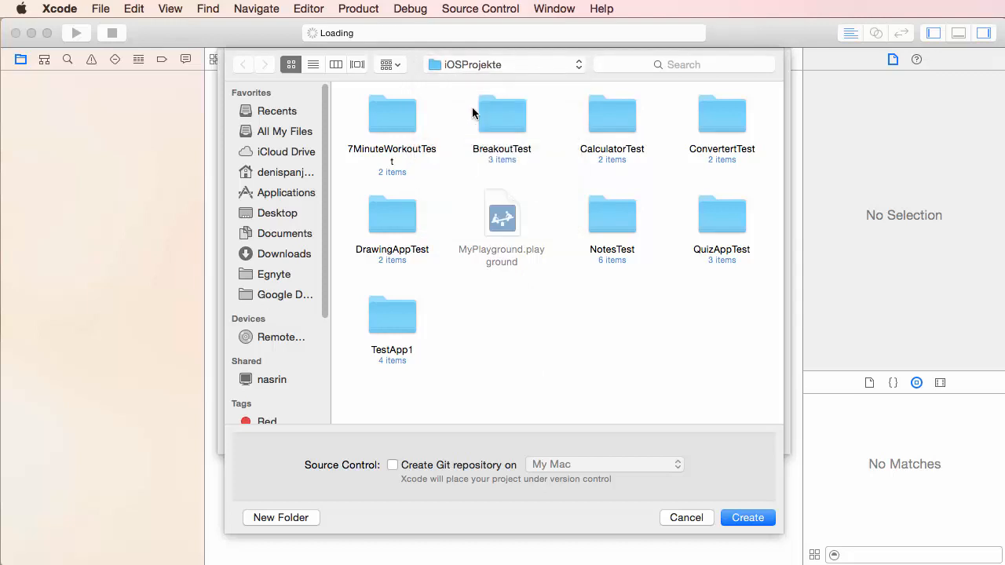
left_click(750, 518)
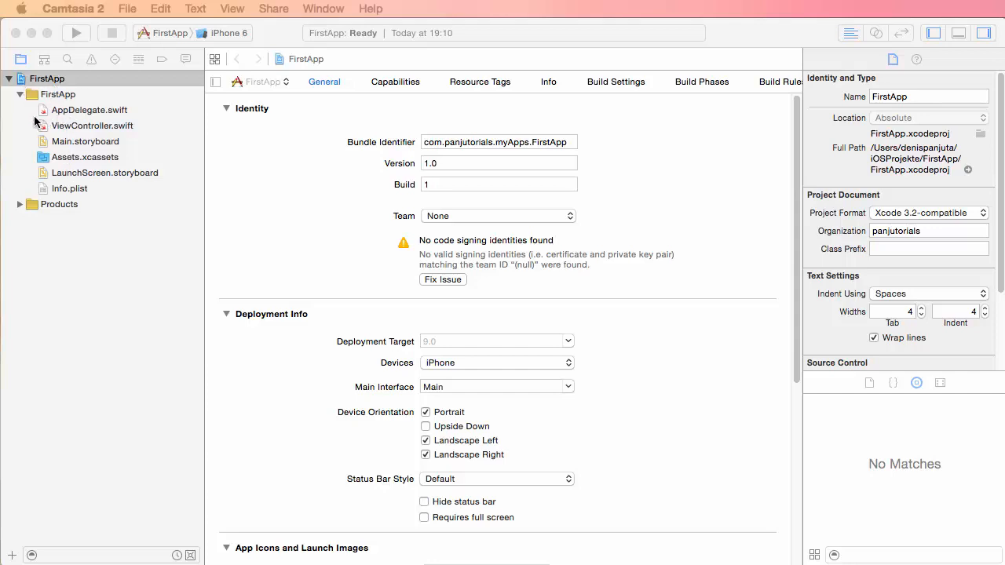
View AppDelegate.swift and ViewController.swift, and return to the FirstApp project's general settings.
left_click(81, 118)
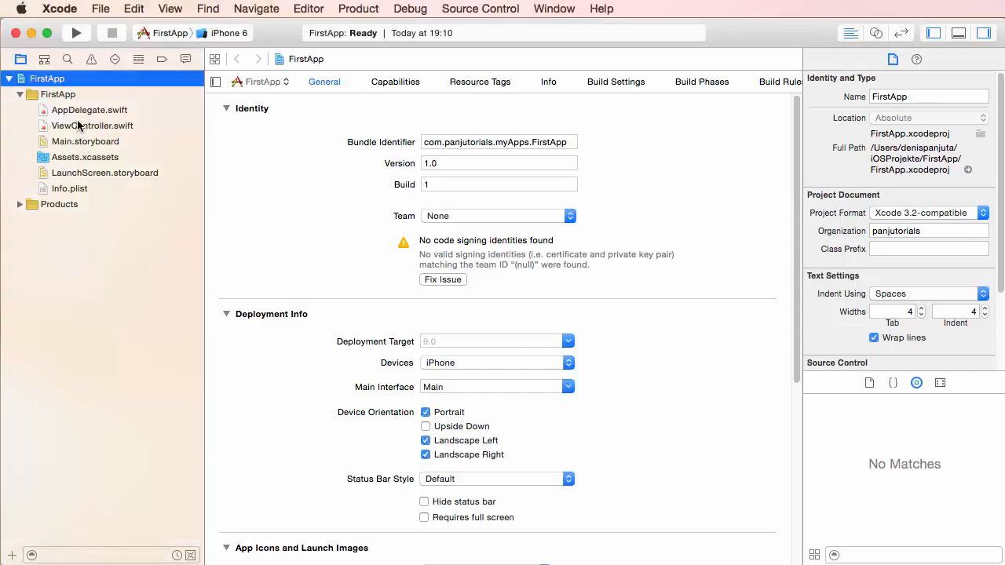
left_click(79, 113)
left_click(72, 128)
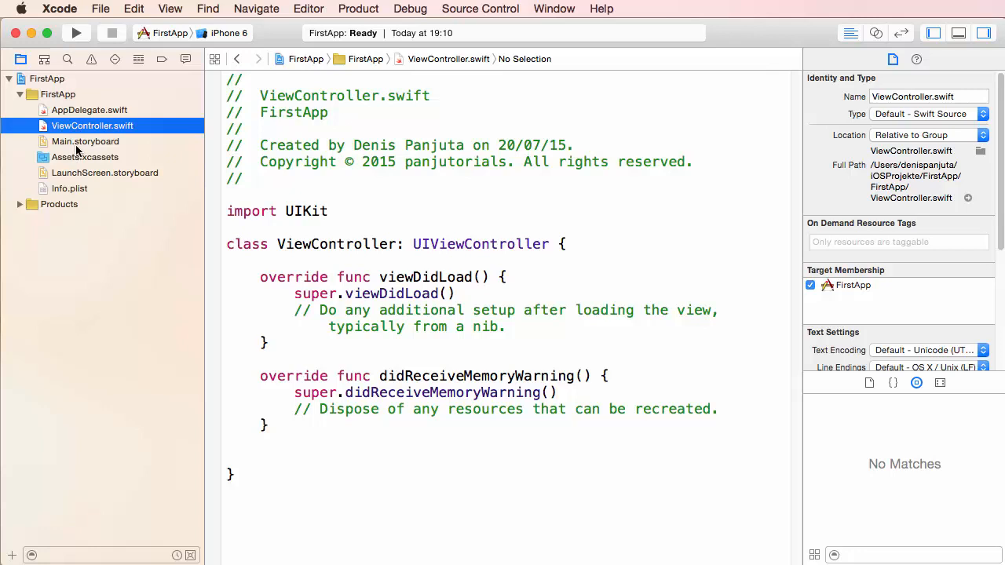
left_click(44, 80)
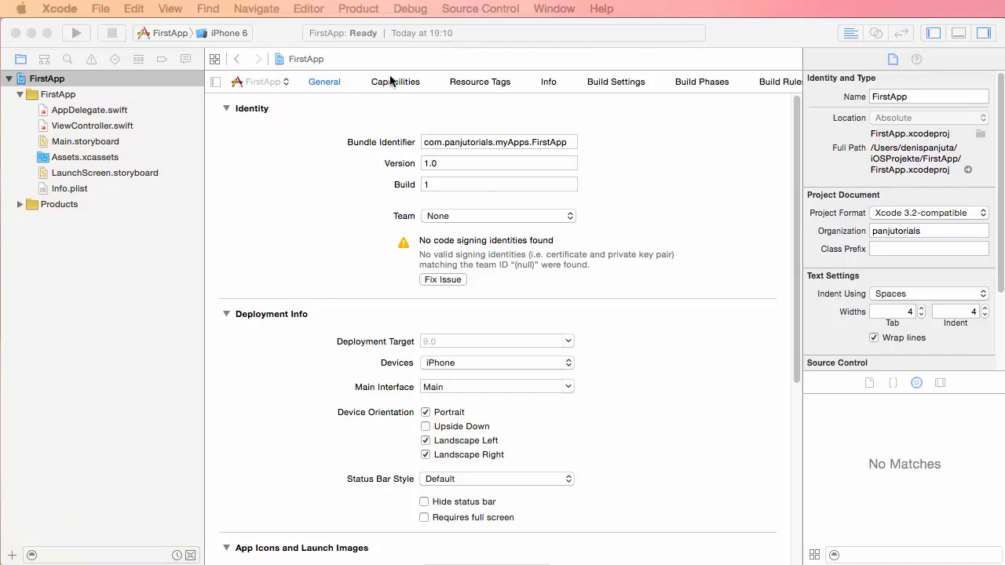
left_click(759, 263)
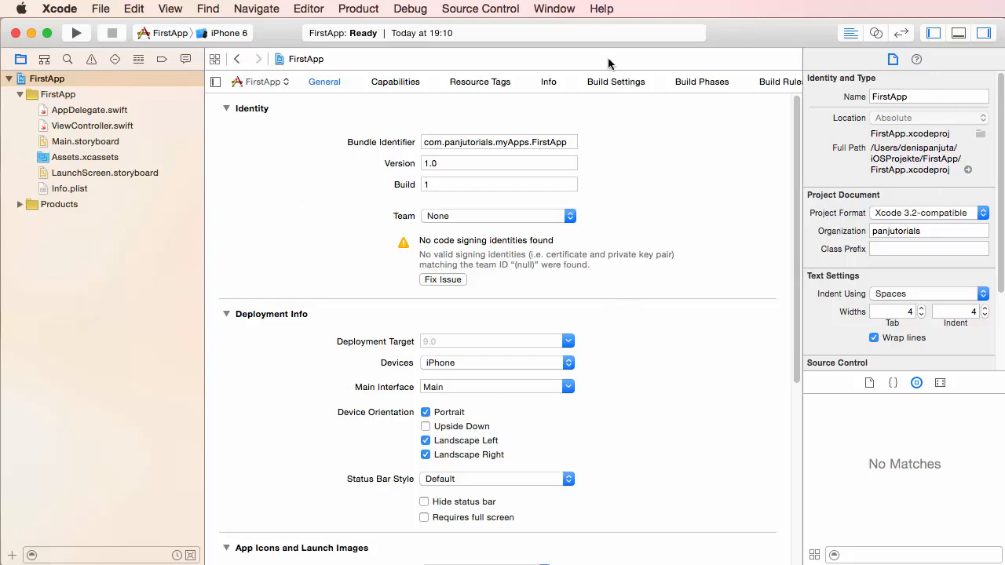
Show and hide the debug area, and hide and restore the navigator and utilities areas.
left_click(958, 36)
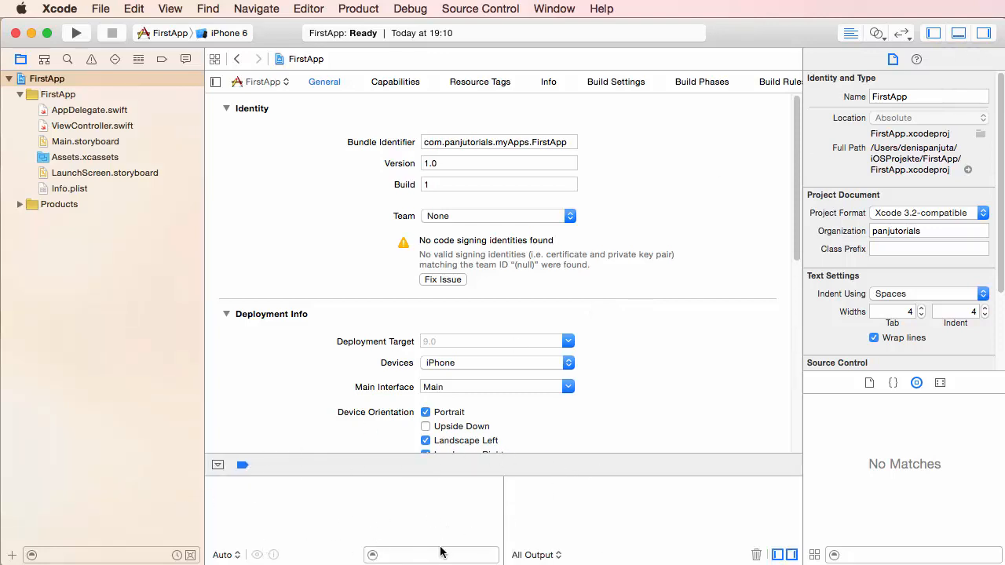
left_click(959, 33)
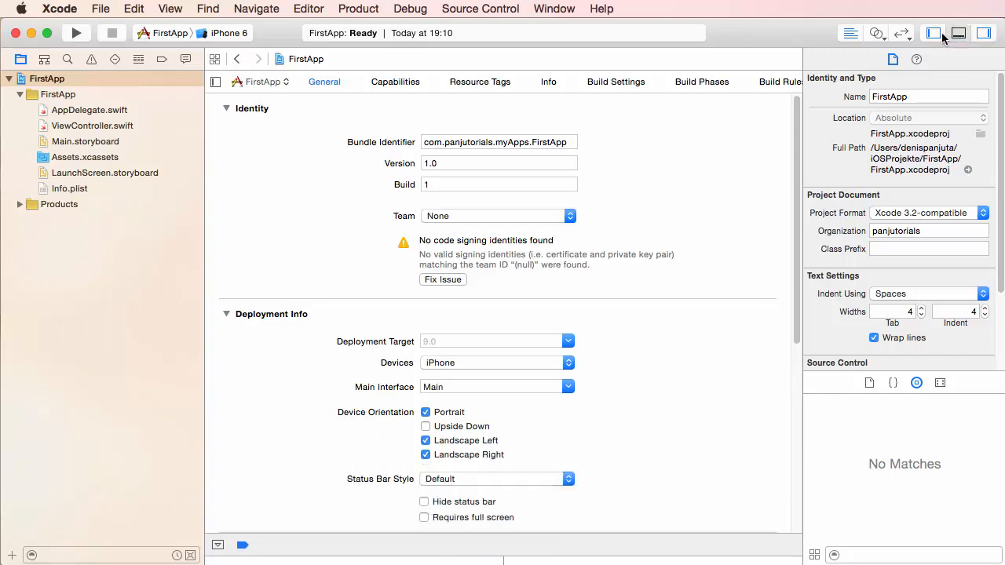
left_click(938, 32)
left_click(985, 35)
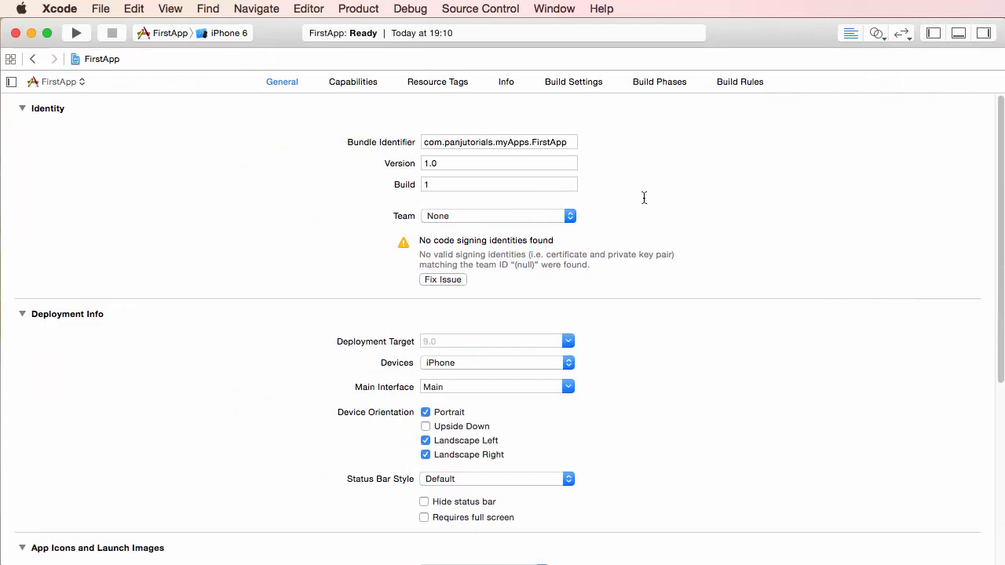
left_click(935, 34)
left_click(984, 34)
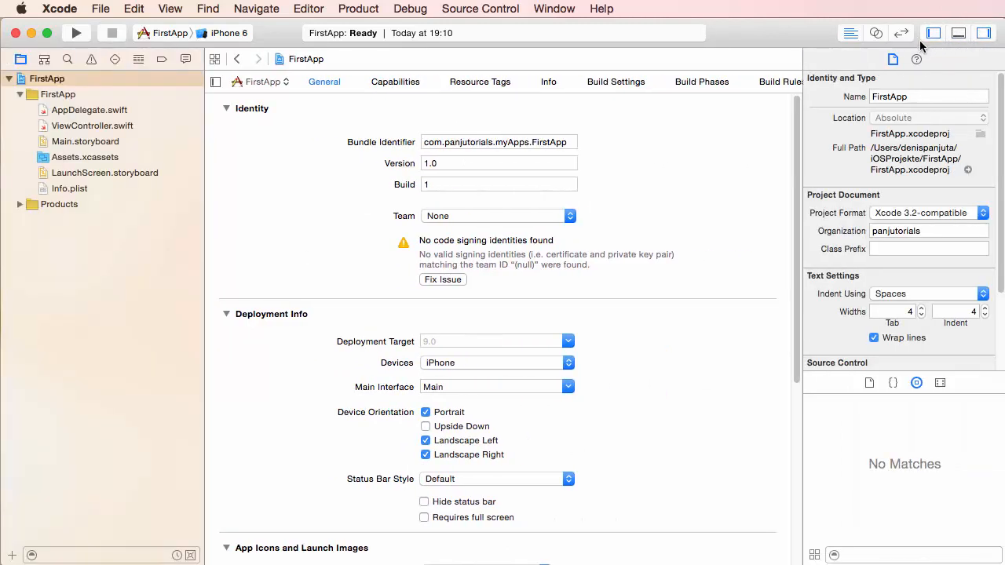
Open the assistant editor beside the project settings.
left_click(877, 33)
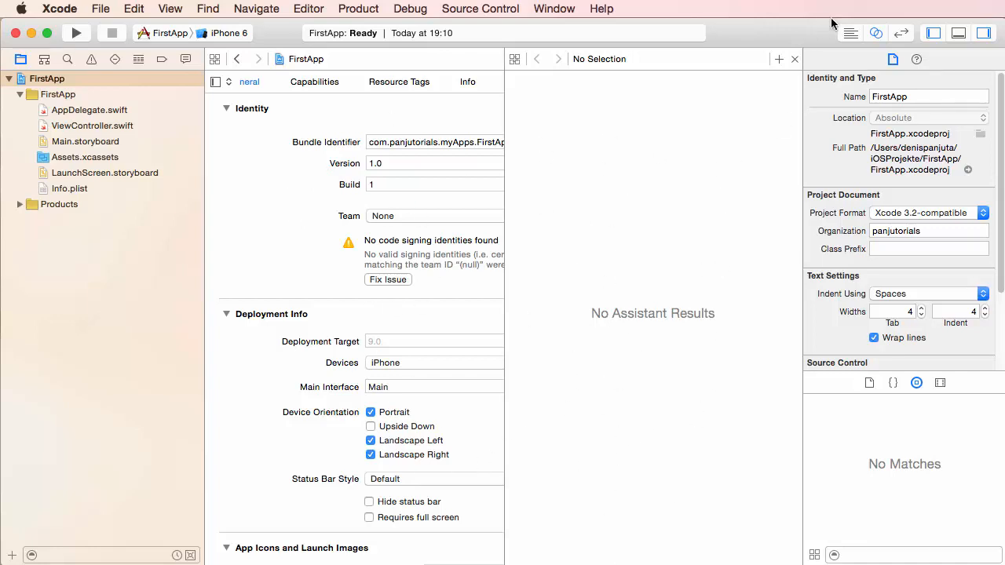
Switch back to the standard editor and review the version and build number in the target's Identity settings.
left_click(852, 34)
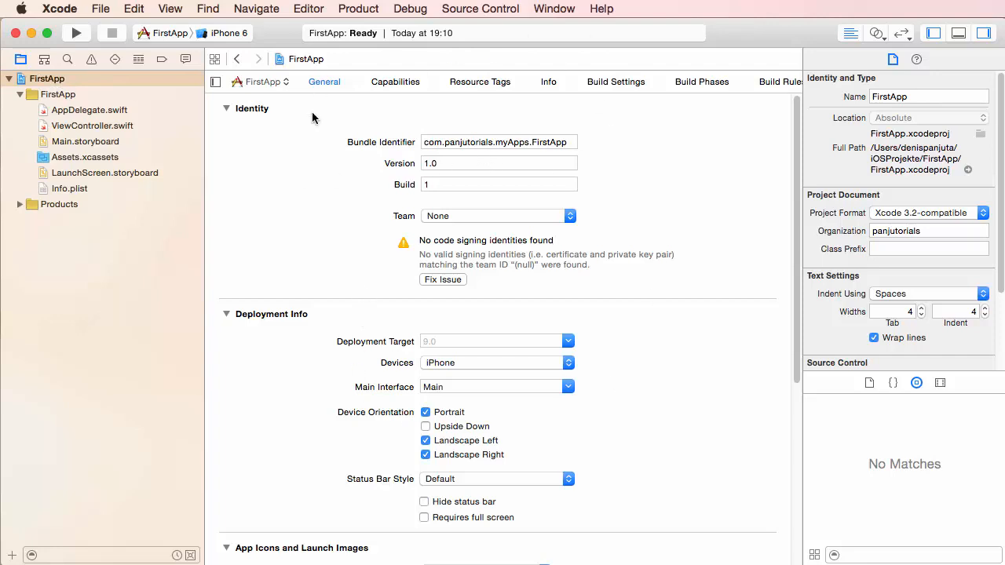
scroll(308, 251, "down", 1)
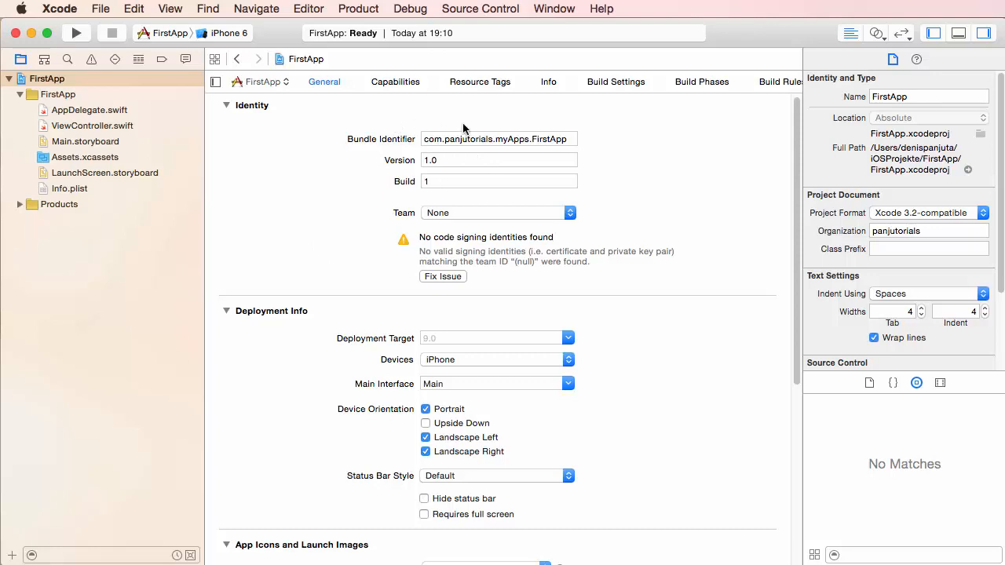
double_click(446, 164)
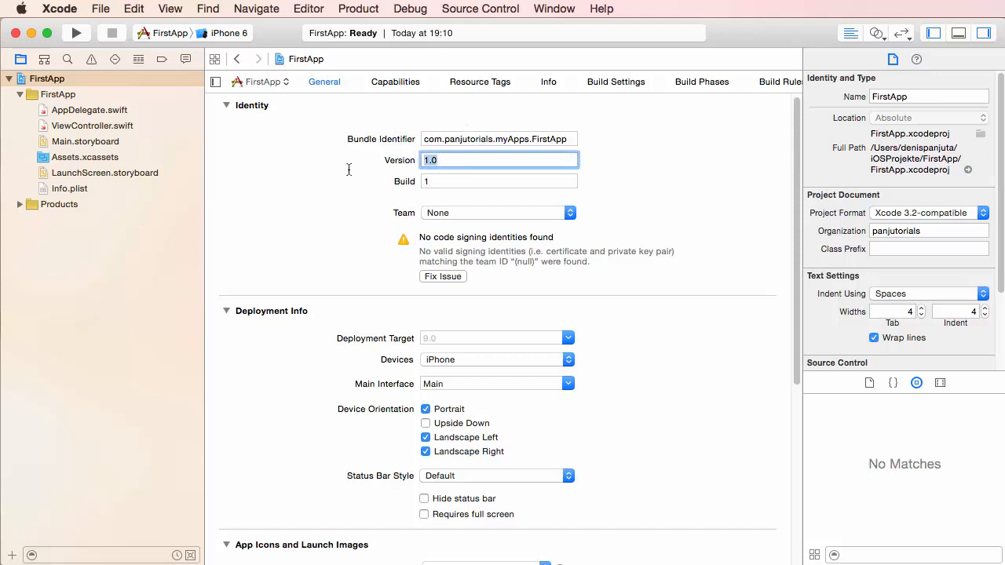
type("1.0")
left_click(450, 181)
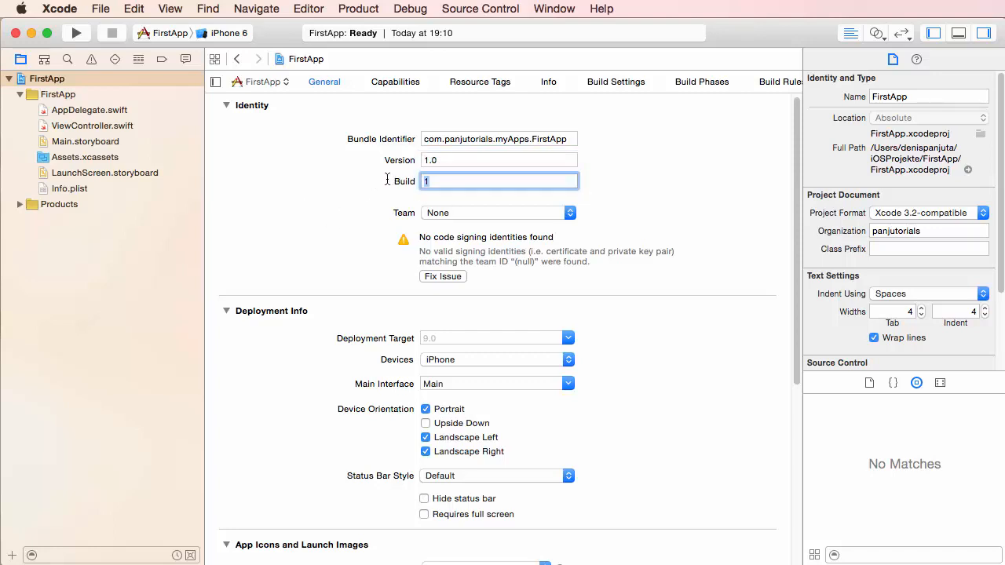
Set the deployment target to 9.0 and look through the older iOS versions on offer.
scroll(309, 288, "down", 5)
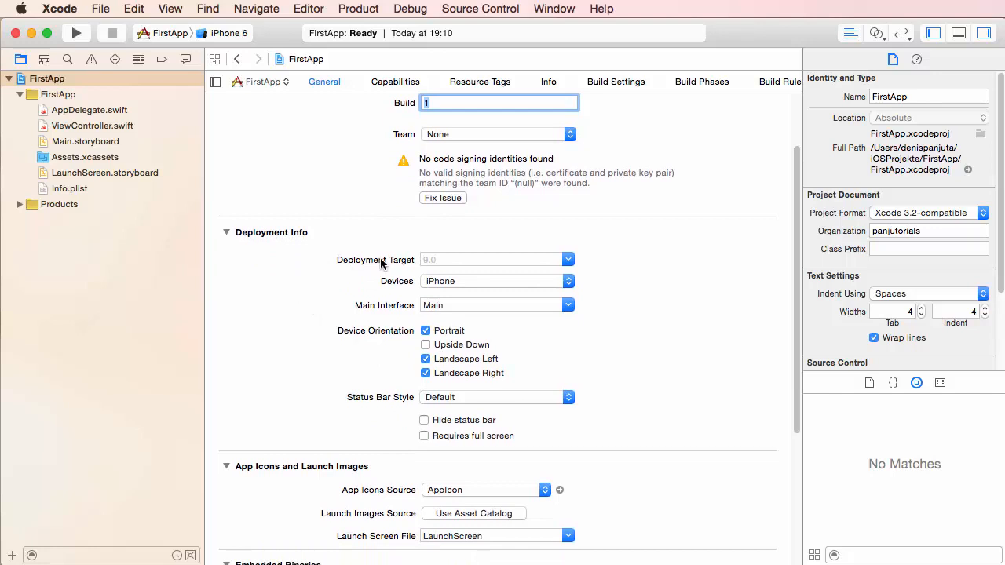
left_click(573, 260)
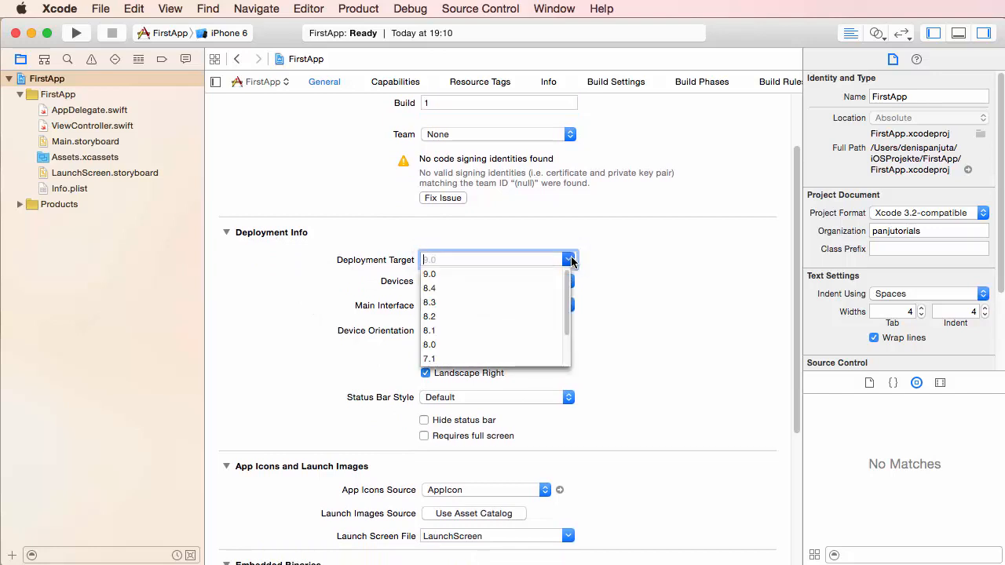
left_click(434, 276)
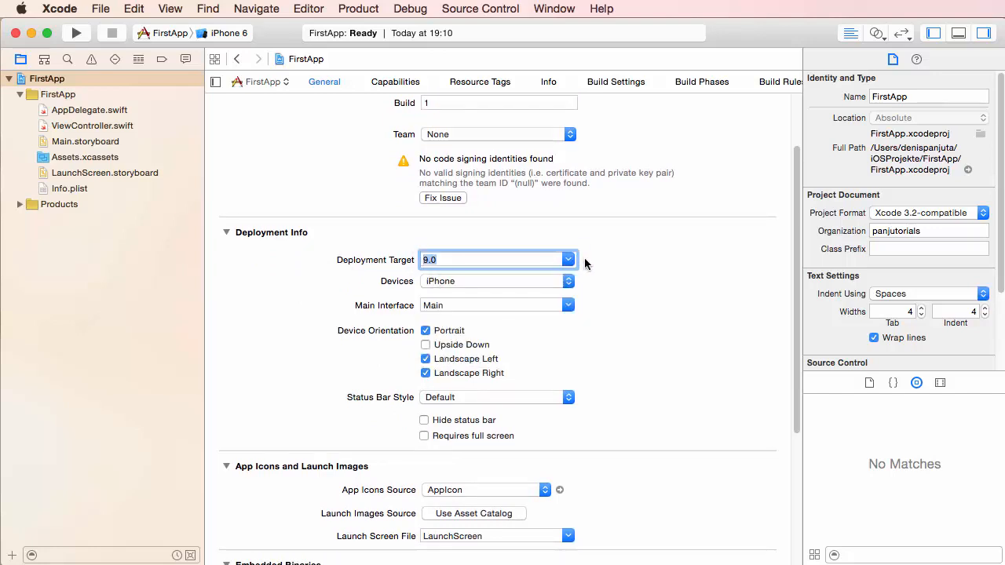
left_click(561, 259)
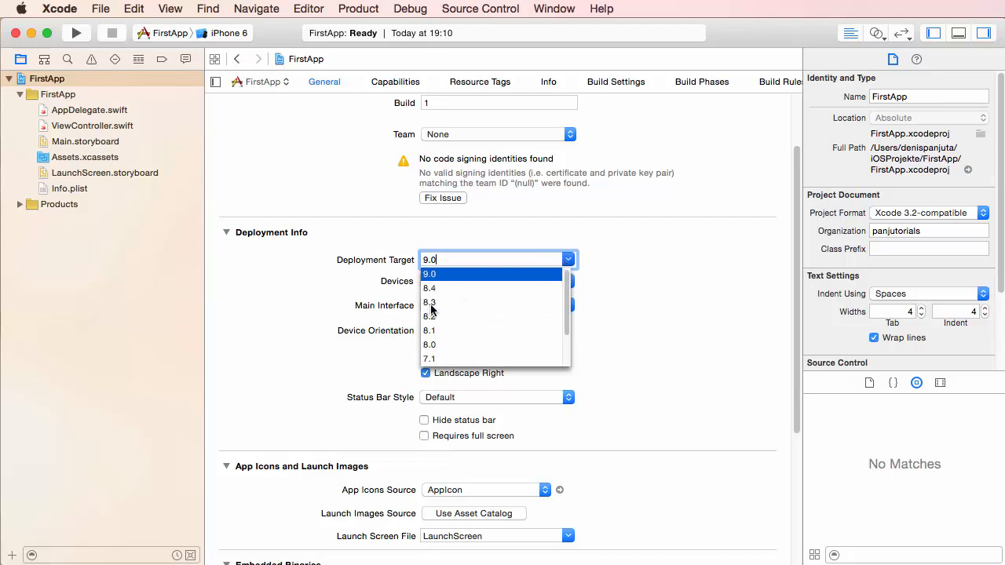
scroll(437, 352, "down", 3)
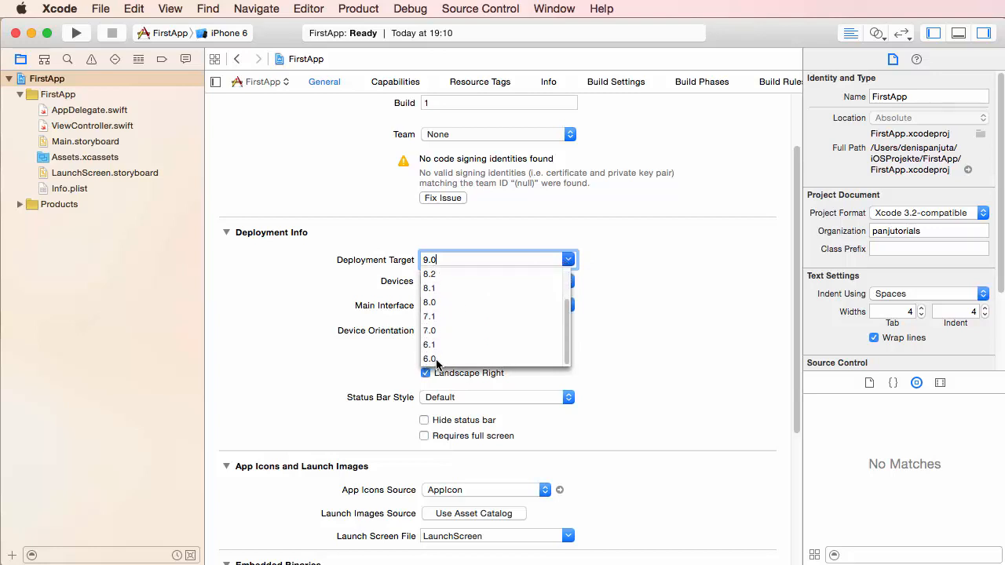
left_click(432, 257)
View the available choices for Devices, Main Interface and Status Bar Style in the deployment info without changing them.
left_click(510, 283)
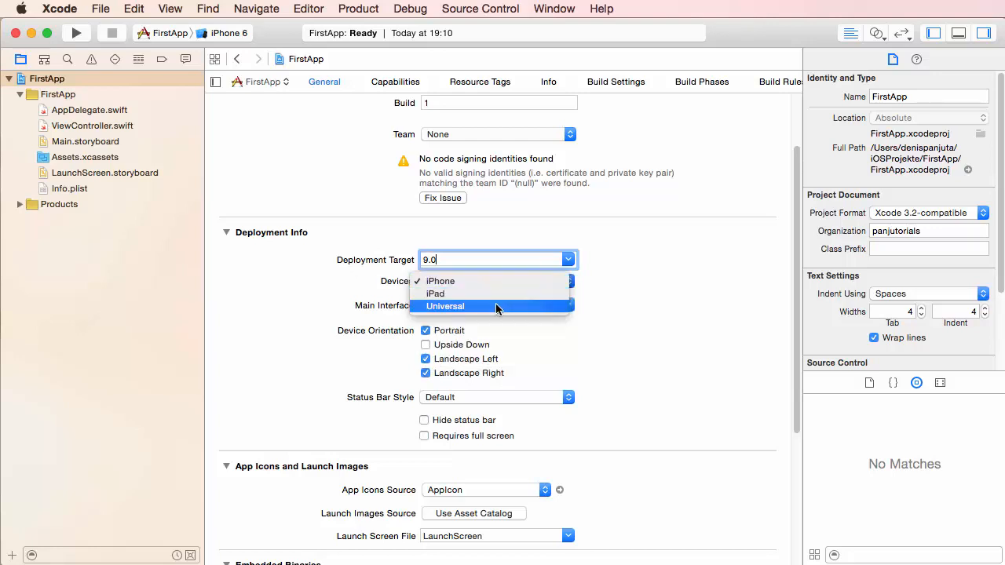
left_click(323, 305)
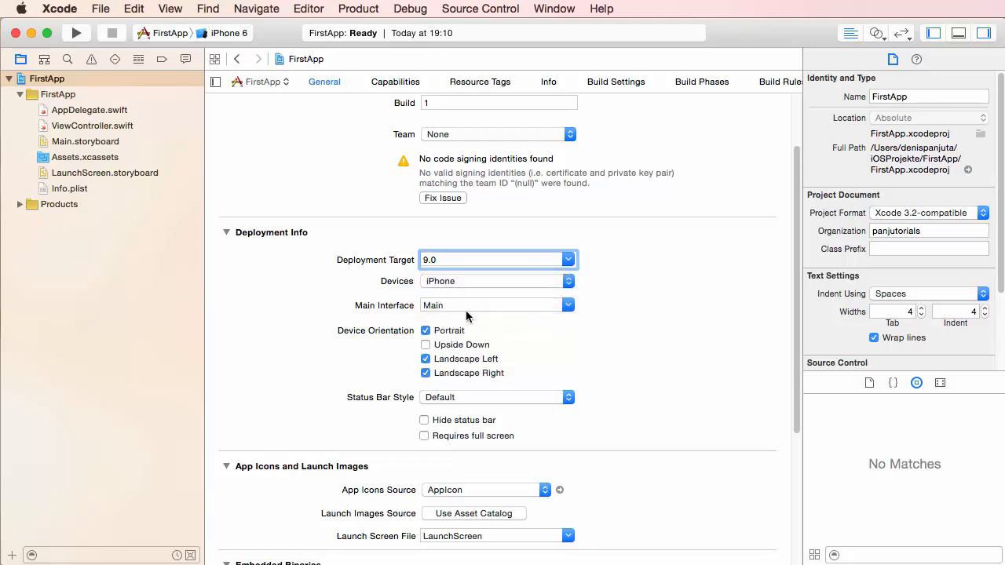
left_click(473, 306)
left_click(576, 311)
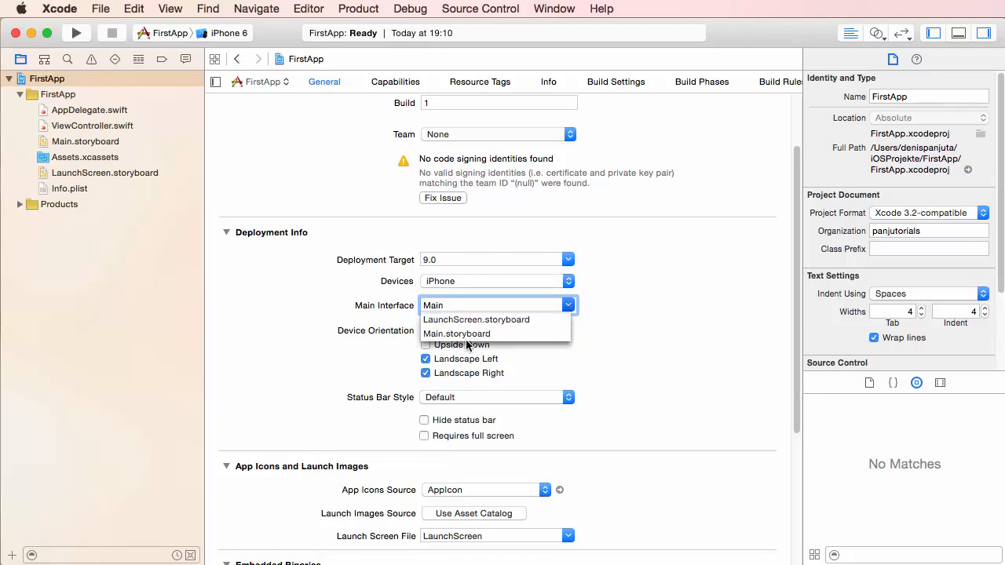
left_click(284, 318)
scroll(284, 330, "down", 3)
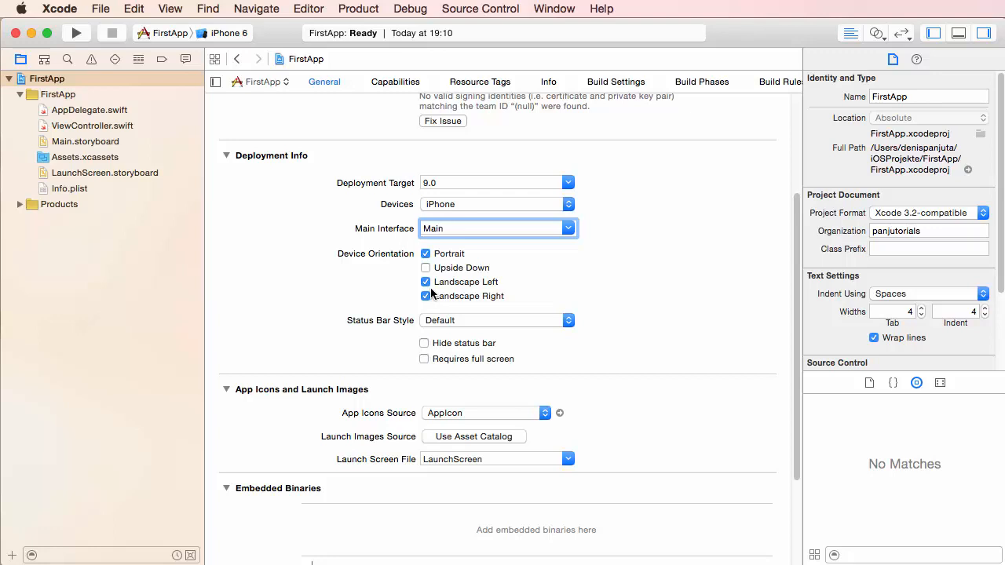
left_click(503, 320)
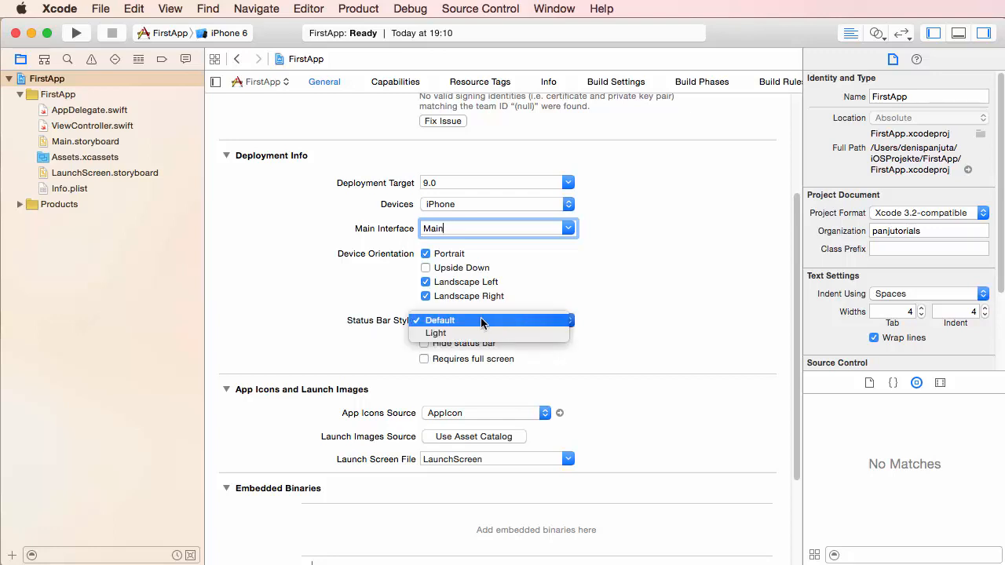
left_click(355, 347)
Turn the Hide status bar and Requires full screen options on and off again.
left_click(425, 343)
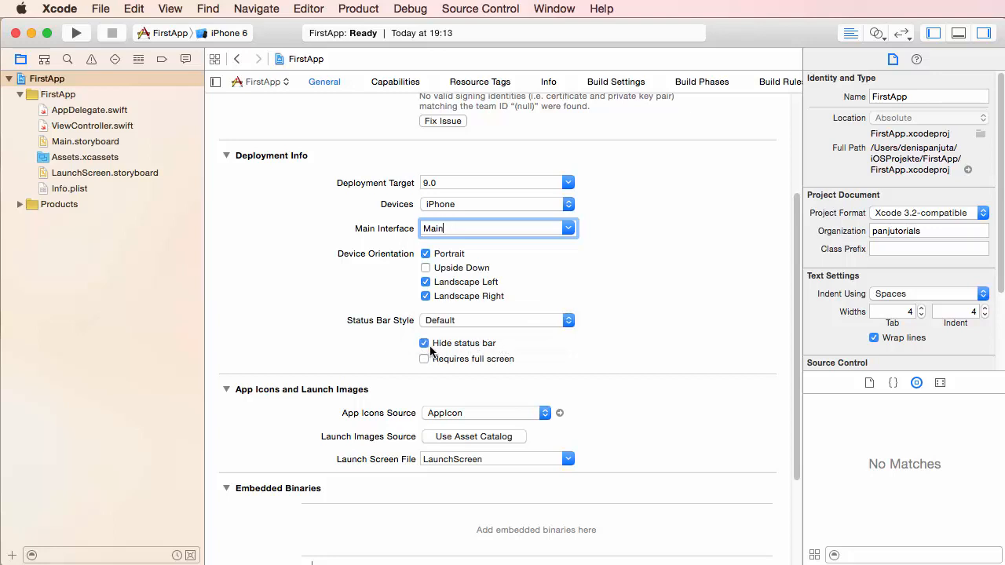
left_click(425, 359)
left_click(425, 359)
left_click(424, 343)
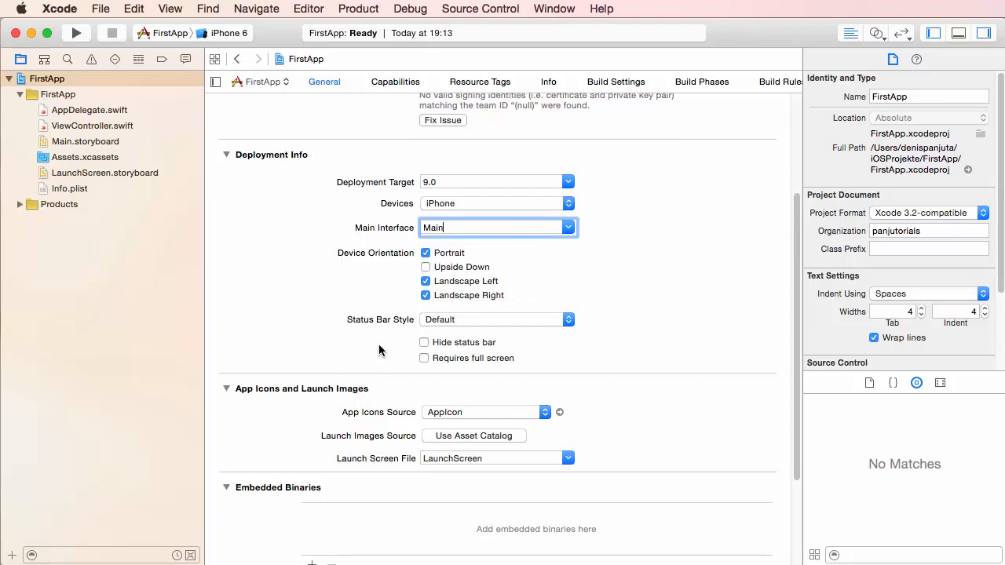
View the app icons source and launch screen file choices, and look over the embedded binaries and linked frameworks sections.
scroll(377, 345, "down", 2)
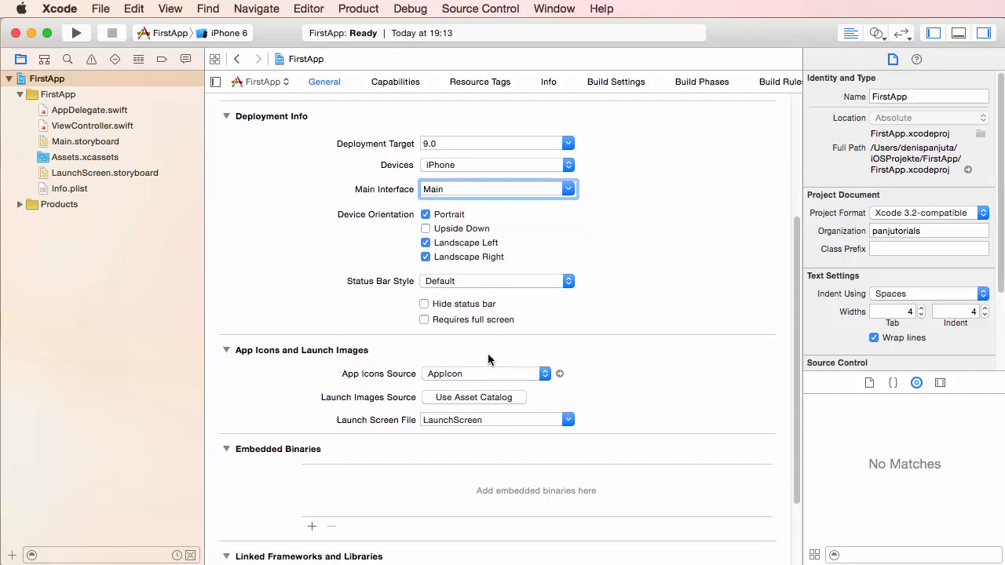
left_click(545, 373)
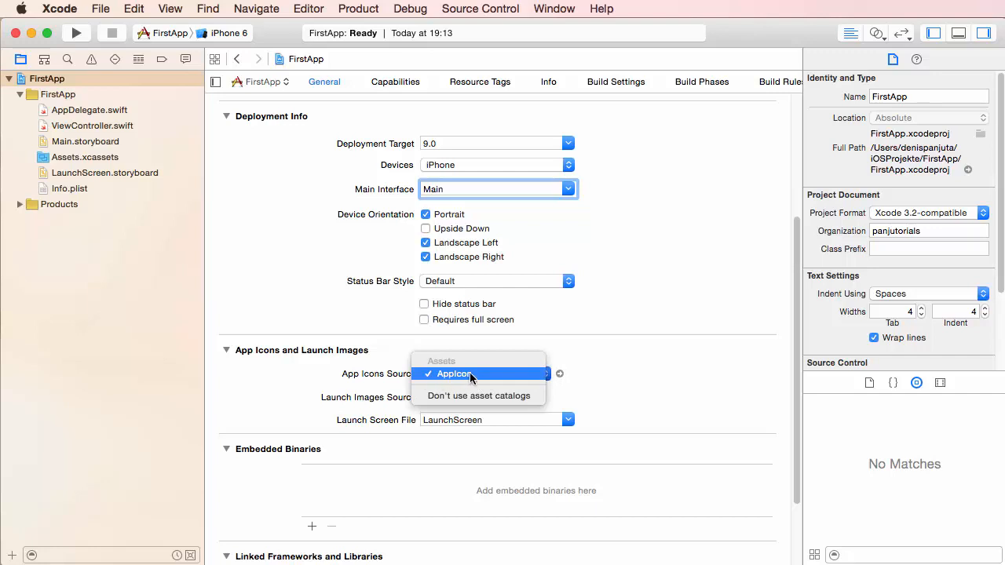
left_click(597, 343)
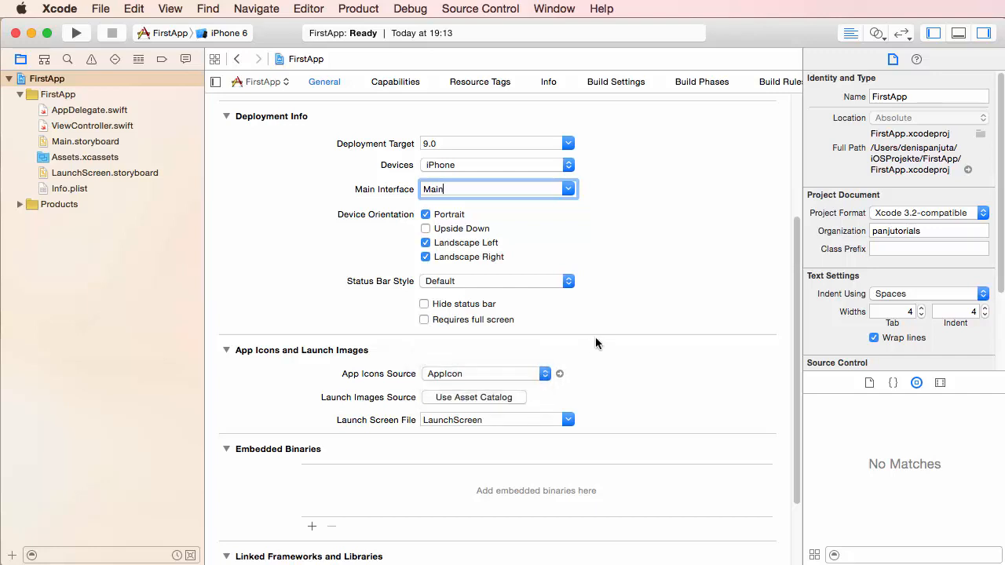
scroll(548, 294, "down", 2)
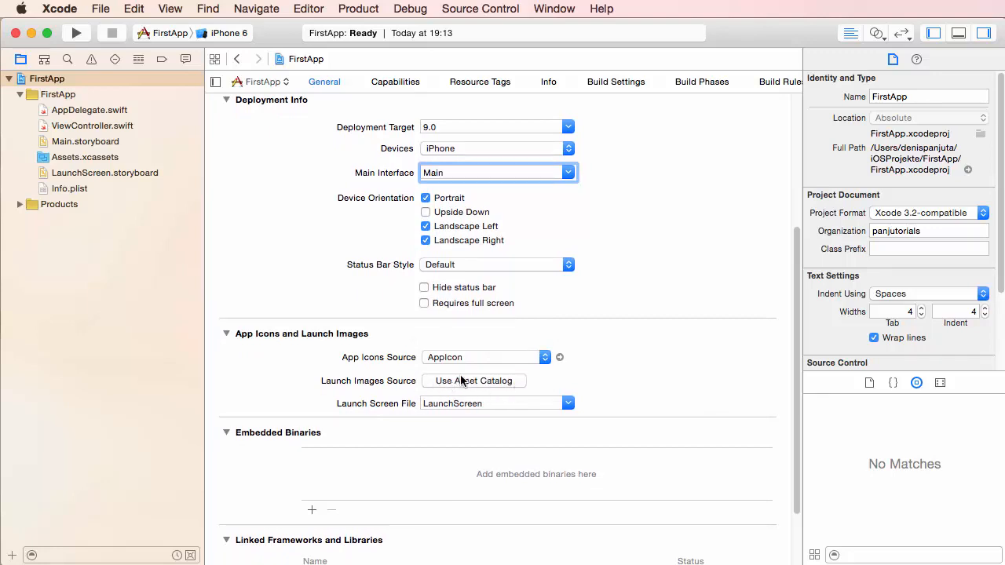
scroll(322, 385, "down", 5)
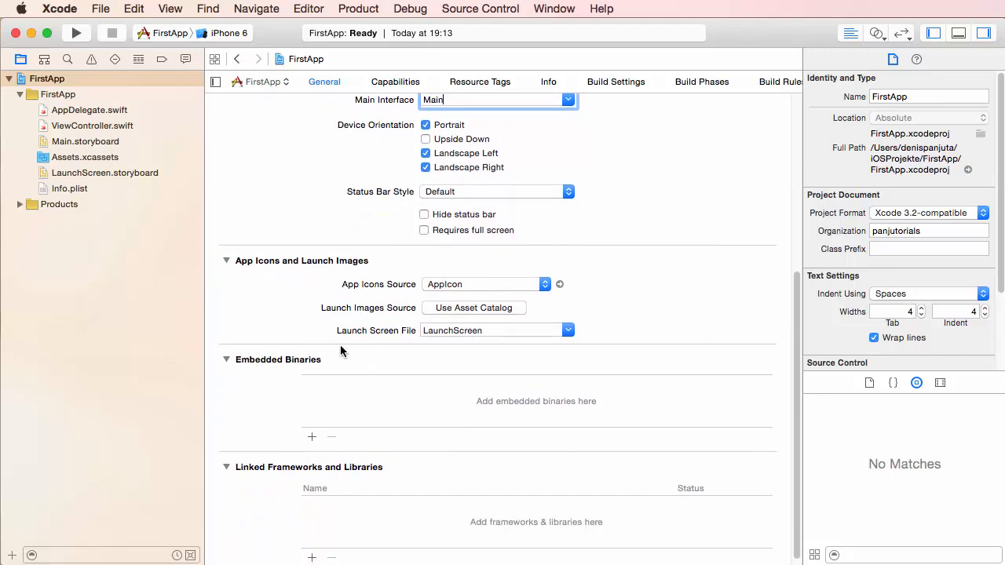
left_click(492, 325)
left_click(566, 325)
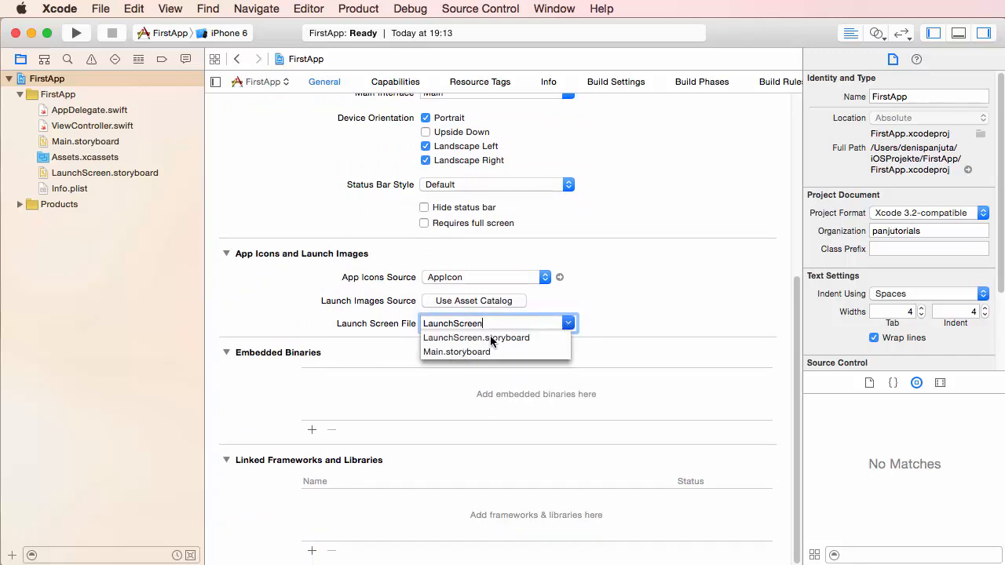
left_click(662, 297)
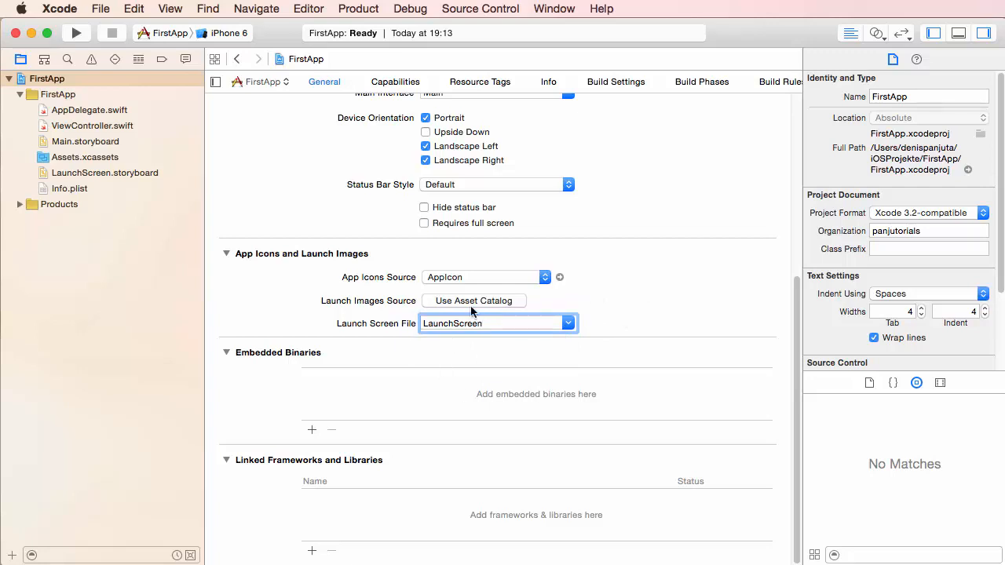
left_click(350, 397)
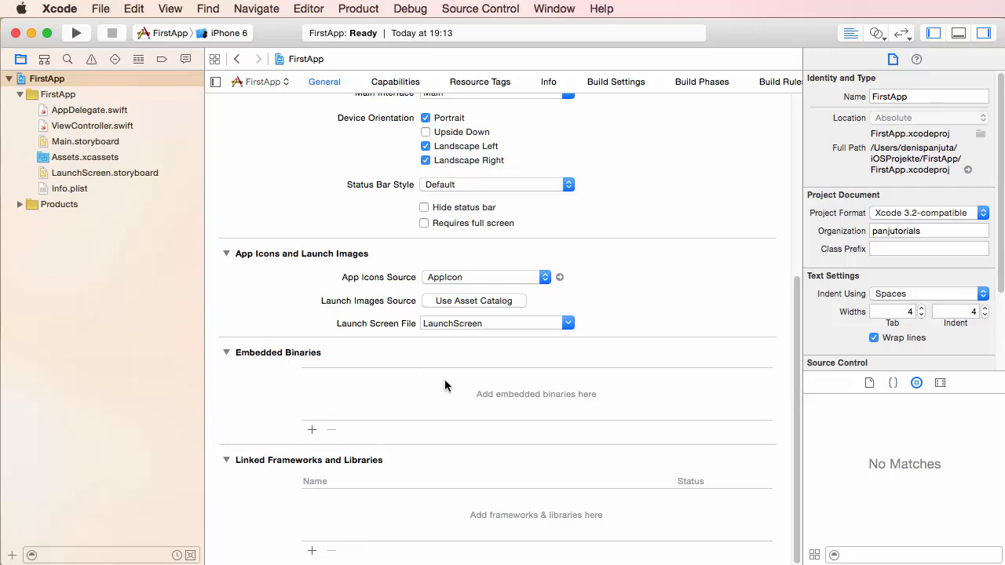
Look through the target's Capabilities, Resource Tags and Info settings.
scroll(403, 164, "up", 2)
left_click(401, 83)
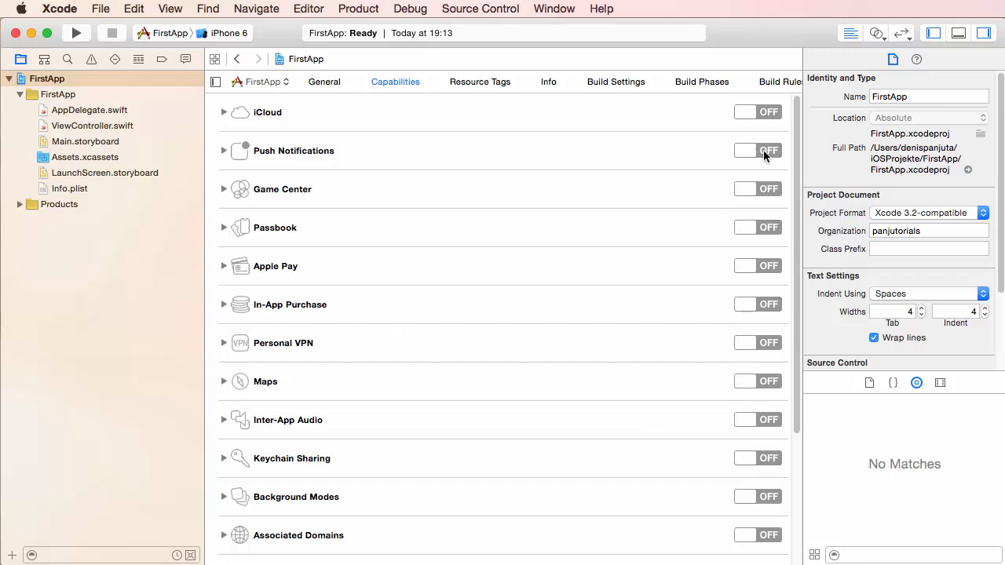
scroll(630, 187, "down", 5)
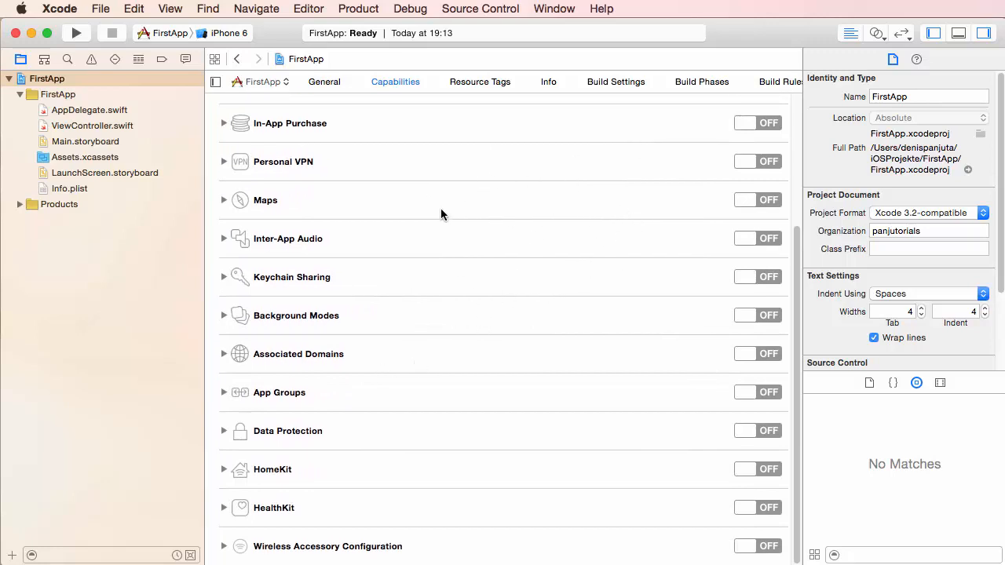
left_click(480, 83)
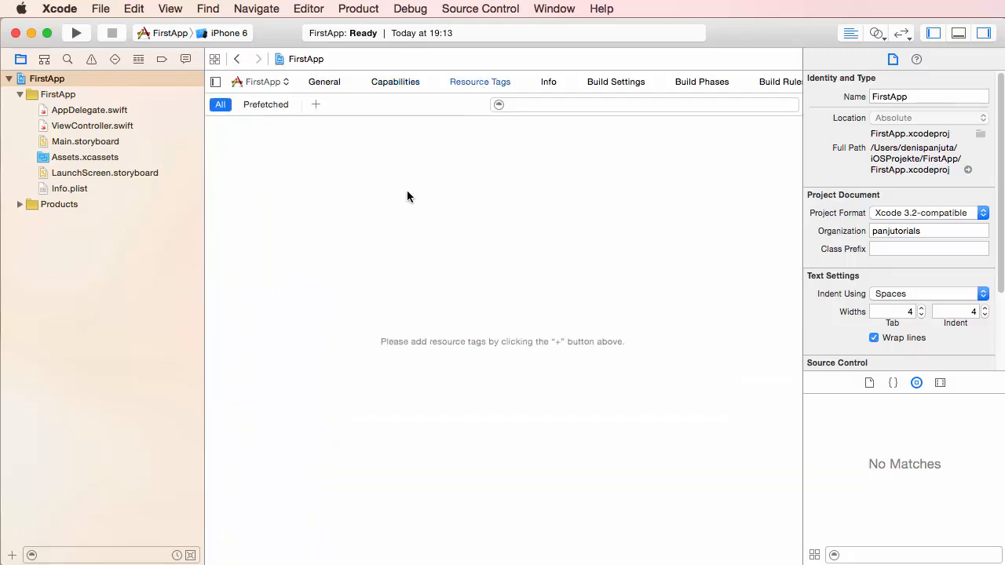
left_click(547, 82)
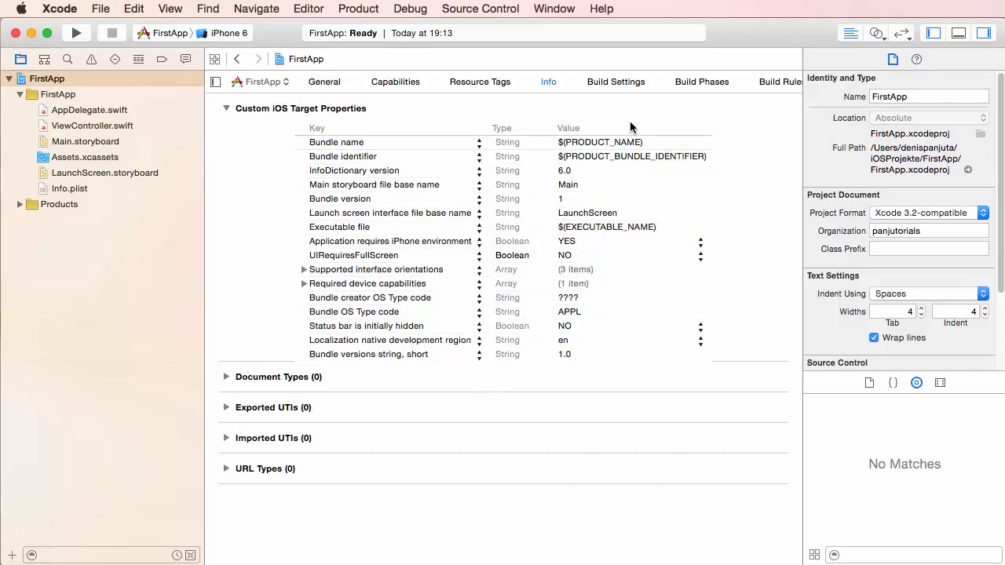
Look through the full list of the FirstApp target's build settings and return to its beginning.
left_click(625, 82)
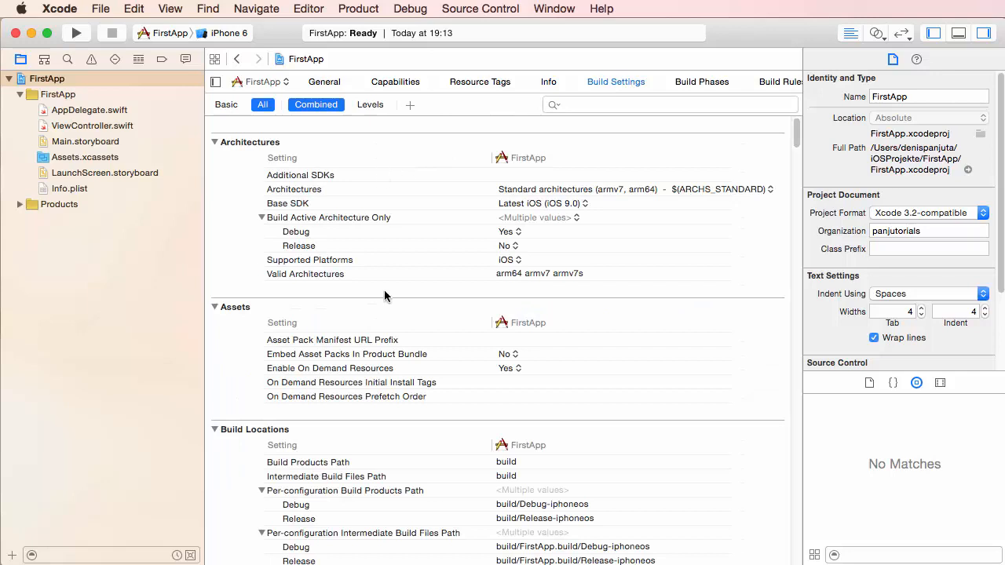
scroll(417, 311, "down", 5)
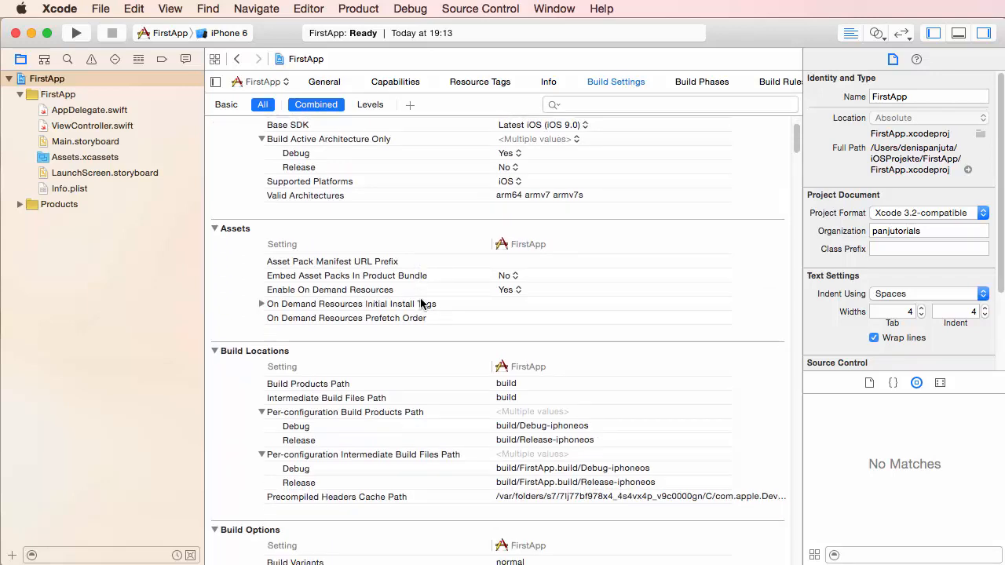
scroll(501, 419, "down", 10)
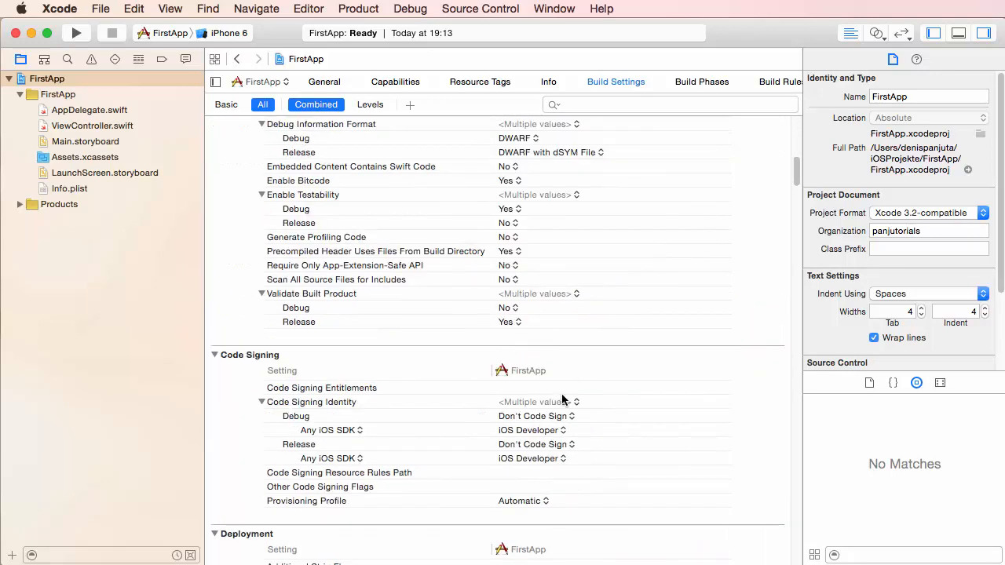
scroll(547, 430, "down", 20)
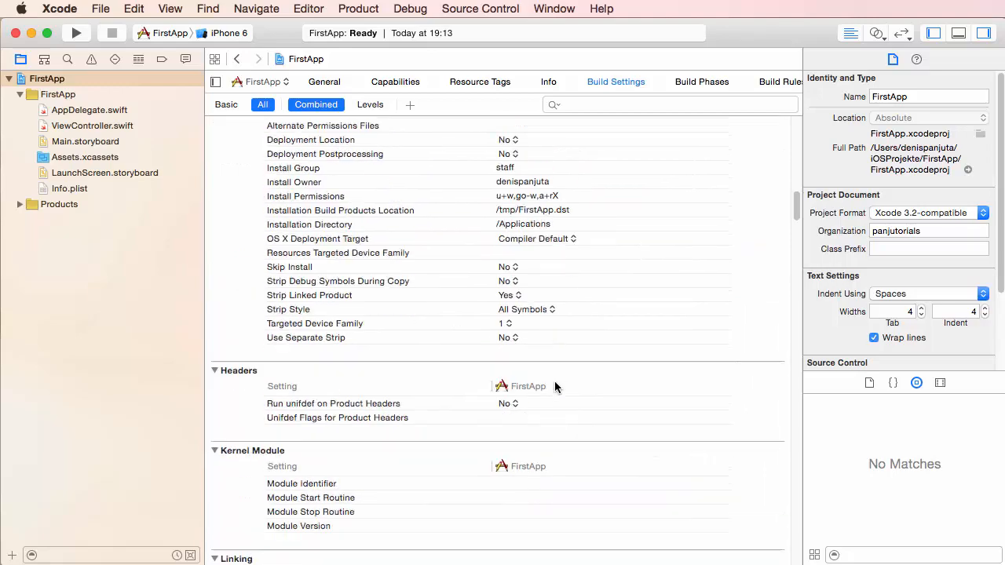
left_click_drag(795, 209, 787, 526)
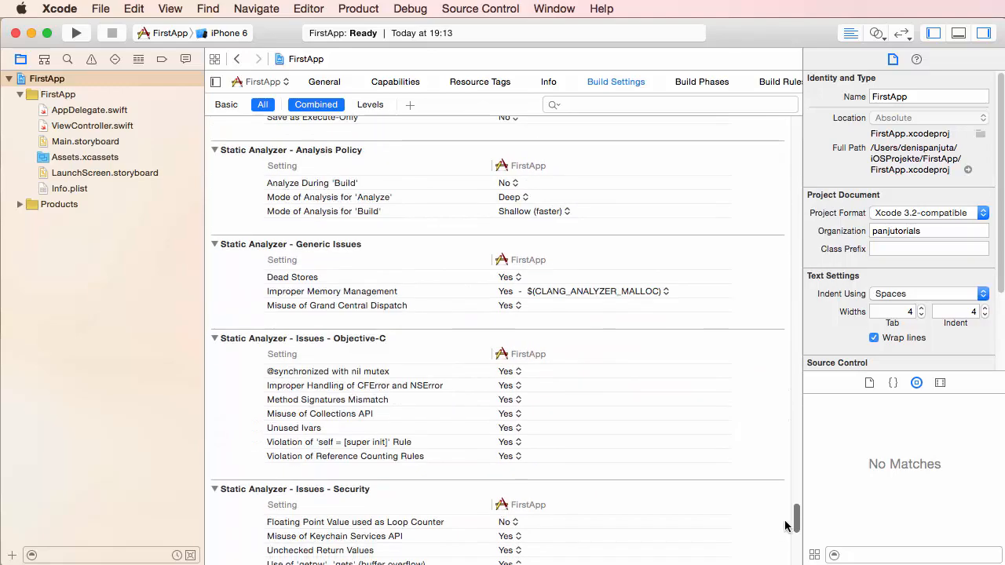
scroll(624, 401, "up", 6)
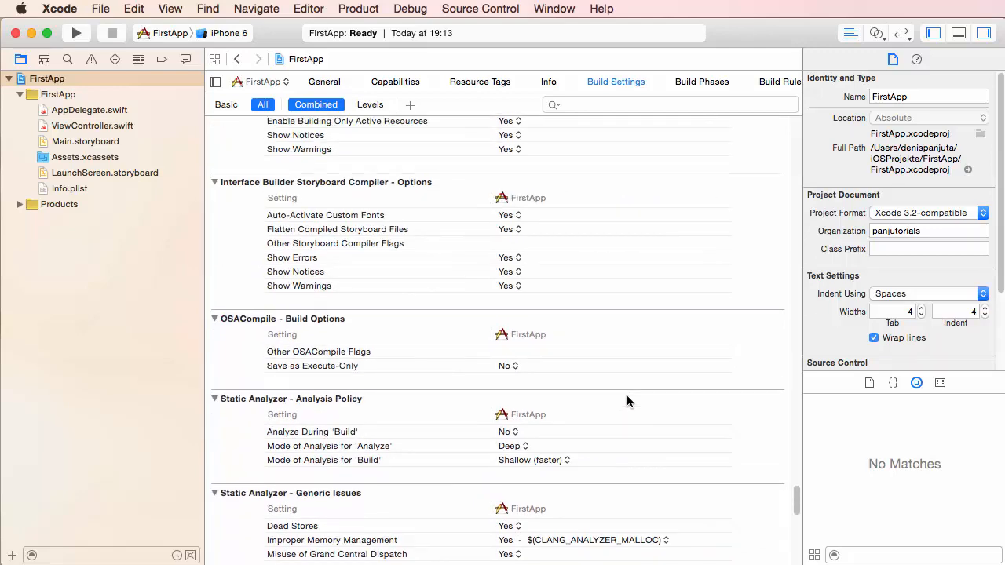
left_click_drag(796, 501, 802, 78)
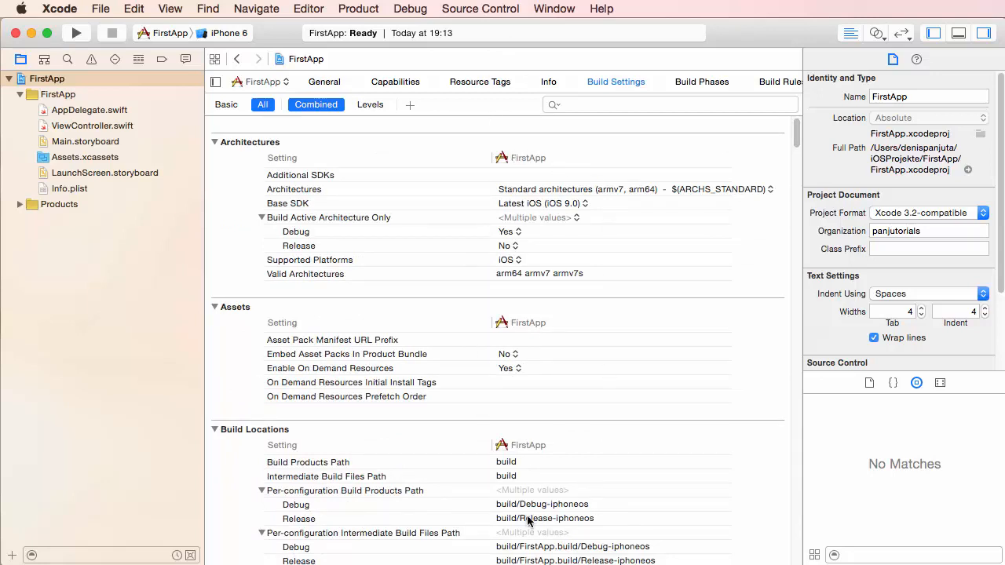
Look over the FirstApp target's Build Phases and Build Rules.
left_click(707, 85)
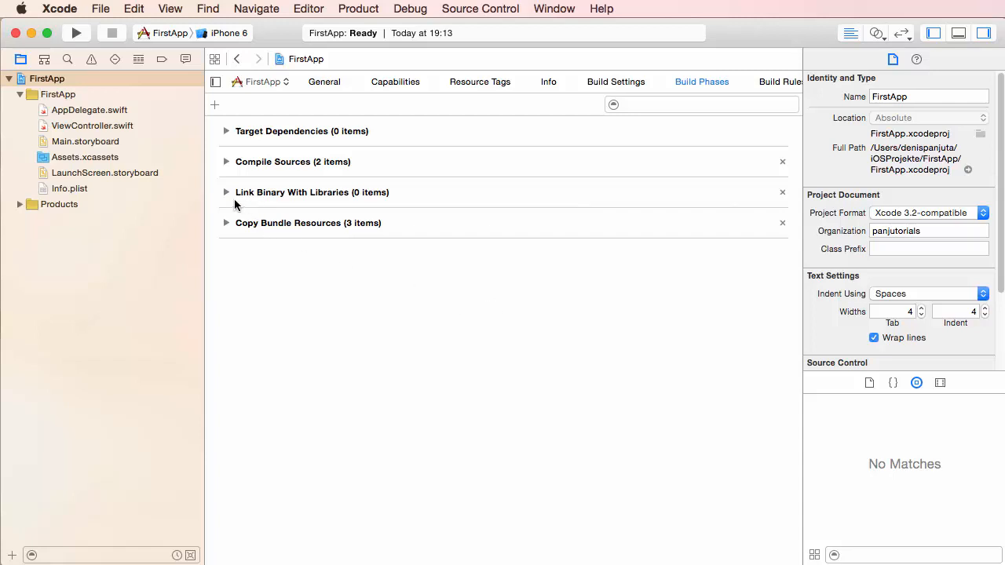
left_click(786, 82)
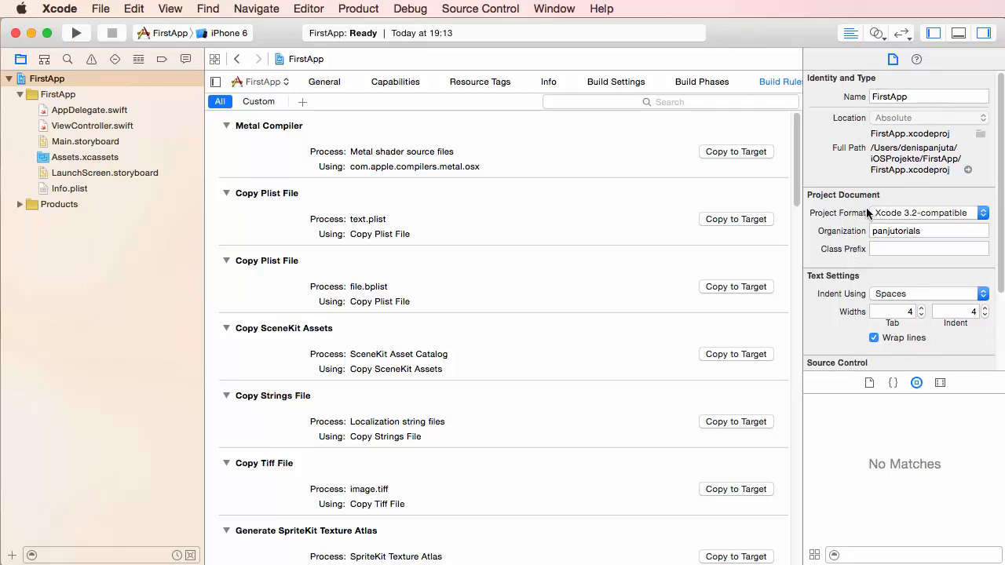
Examine the project's file location and full path, the project format choices, and the text and source control settings.
left_click_drag(871, 147, 953, 161)
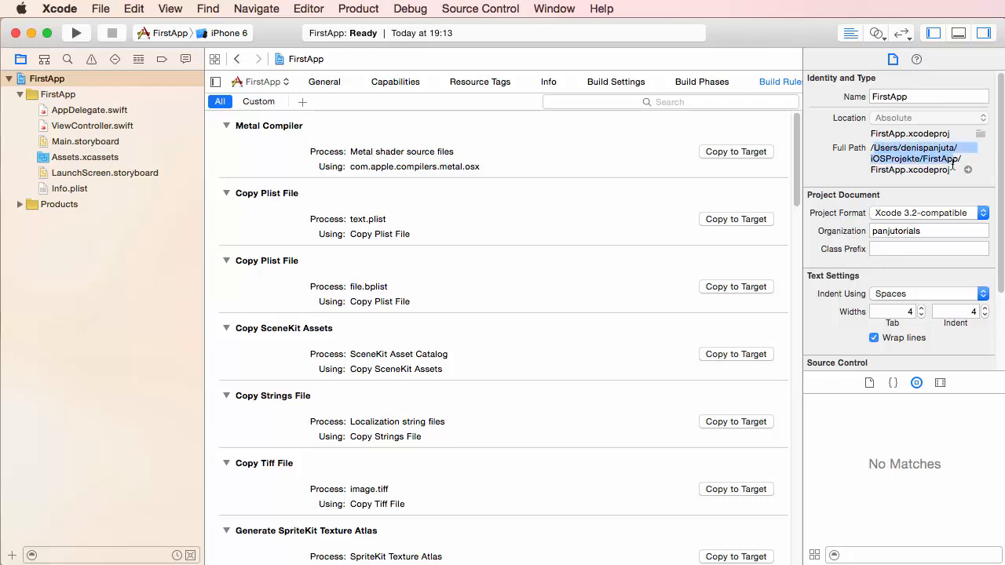
left_click_drag(887, 137, 934, 135)
left_click(923, 213)
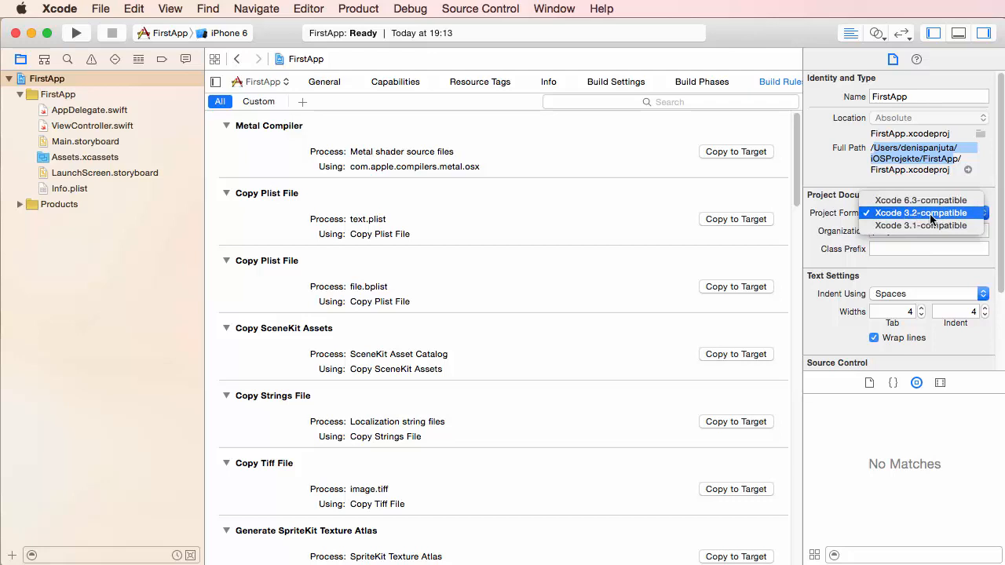
left_click(903, 213)
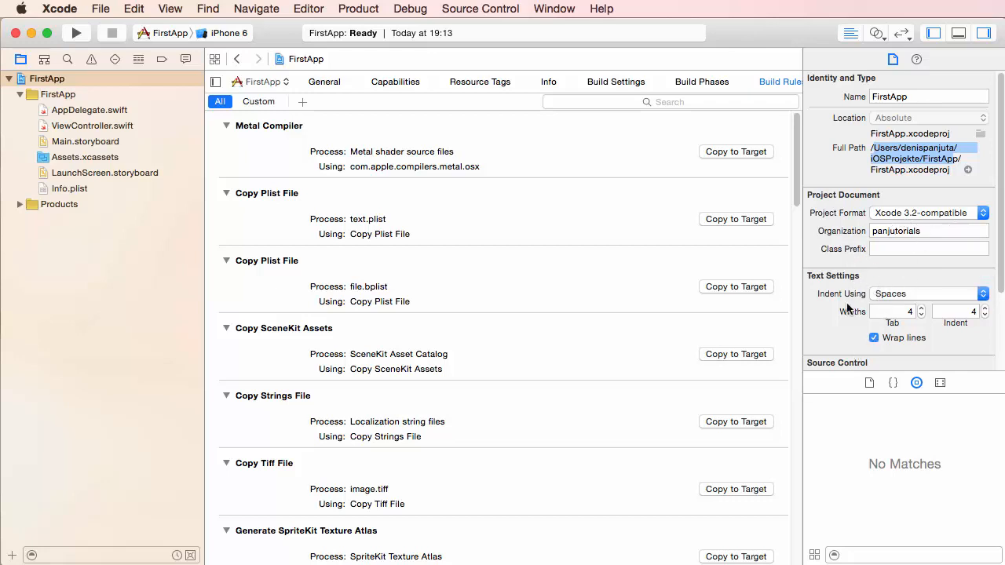
scroll(848, 307, "down", 5)
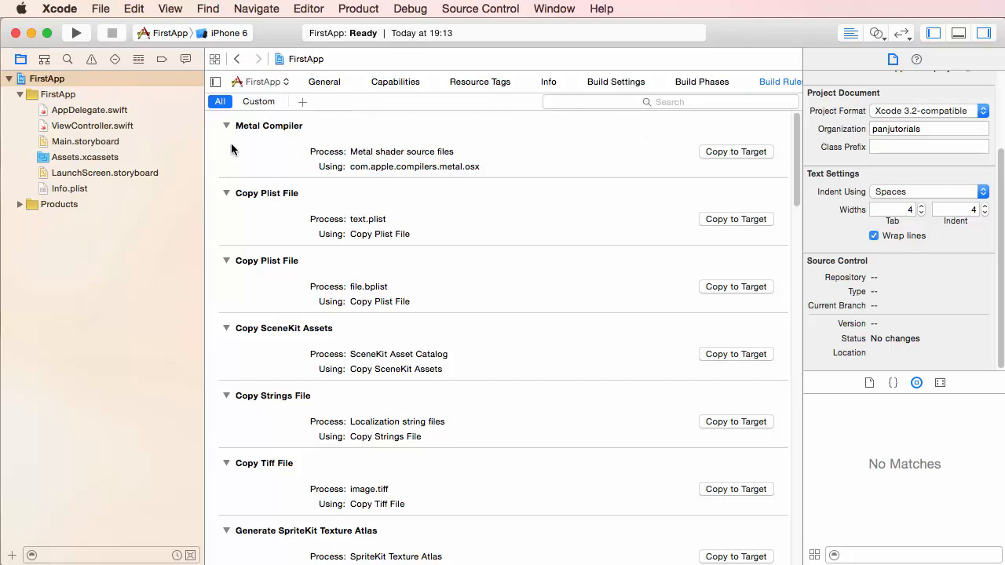
View the project's symbol hierarchy and the find navigator, and return to the project's file list.
left_click(44, 59)
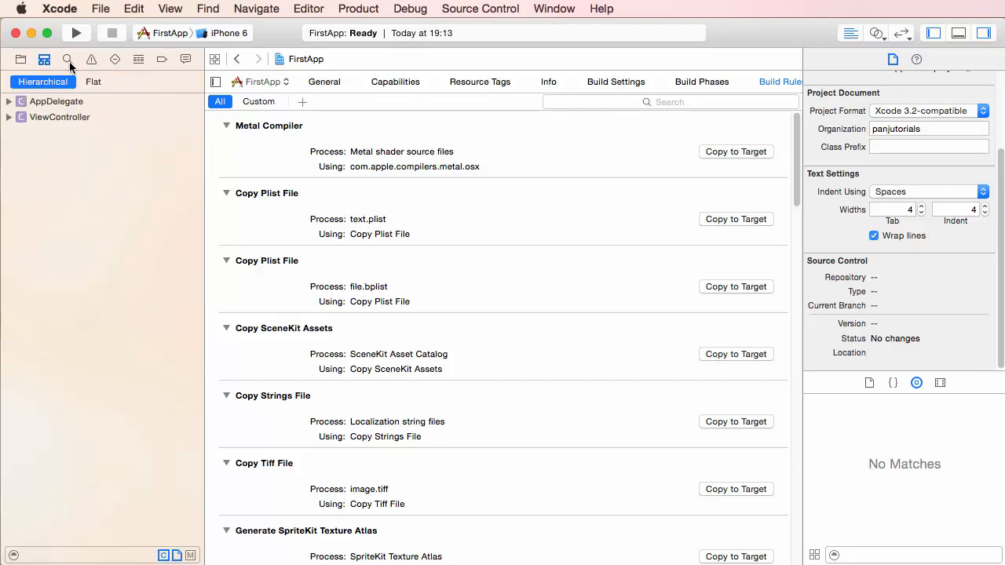
left_click(67, 59)
left_click(22, 59)
Open the Xcode preferences and show the Fonts & Colors settings.
left_click(132, 9)
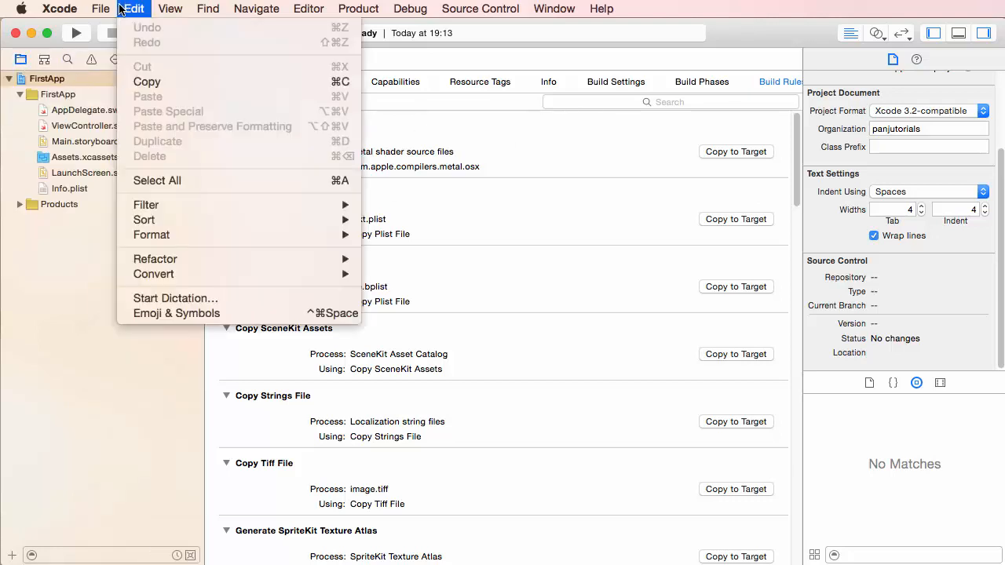
mouse_move(81, 9)
left_click(82, 52)
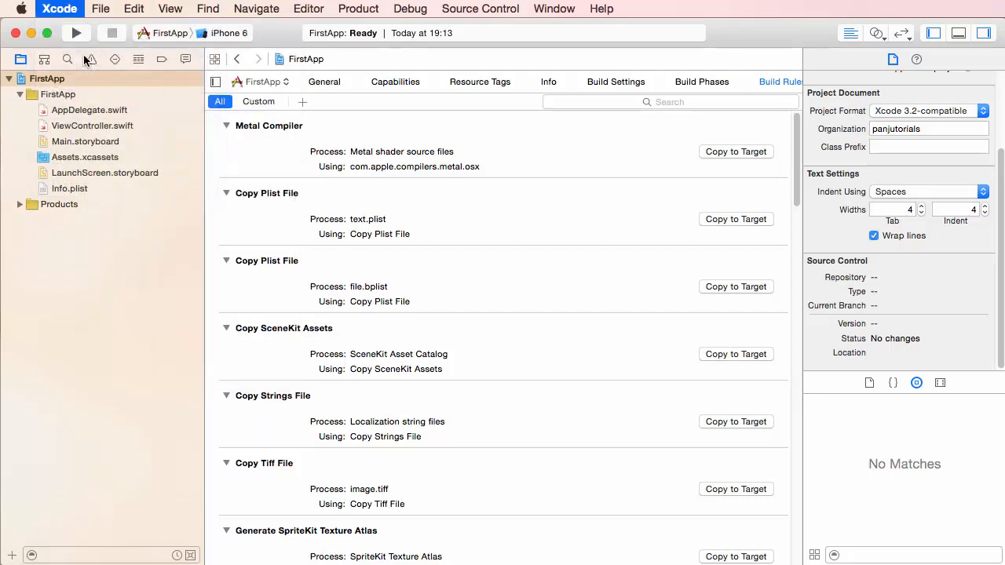
left_click_drag(585, 128, 385, 78)
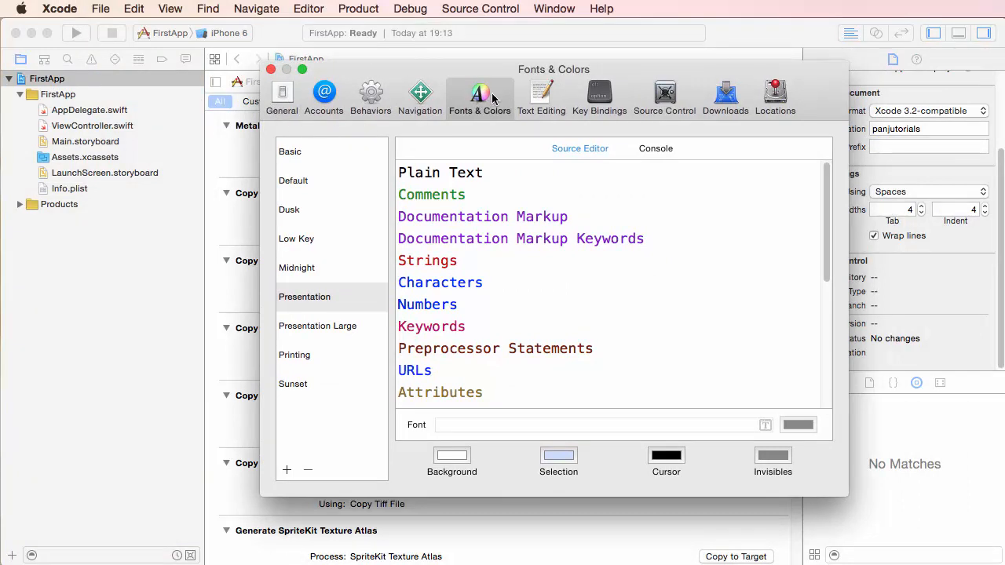
Preview the source editor themes from Basic to Sunset, reselect the Presentation theme and close the preferences.
left_click(307, 161)
left_click(311, 192)
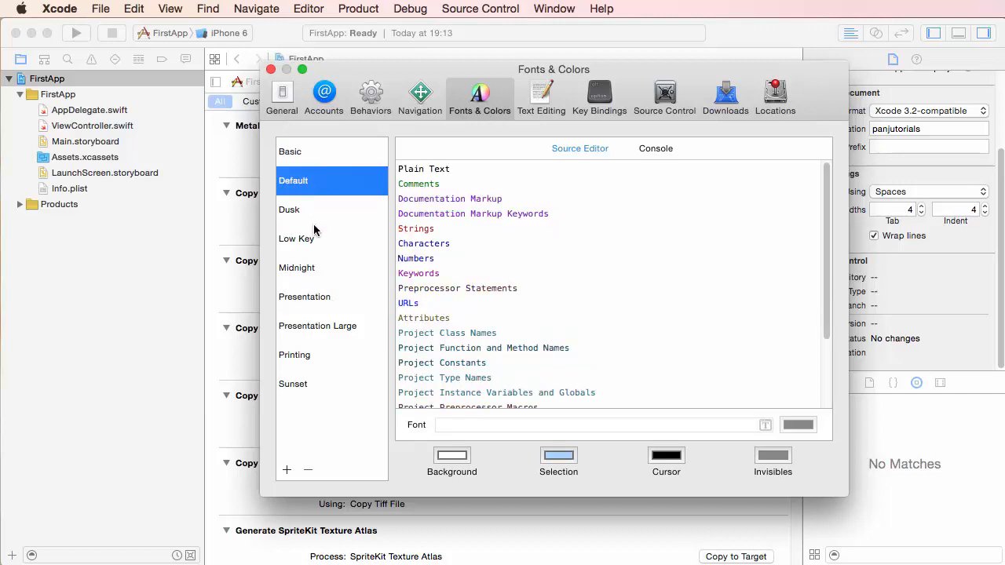
left_click(316, 220)
left_click(318, 245)
left_click(315, 269)
left_click(314, 298)
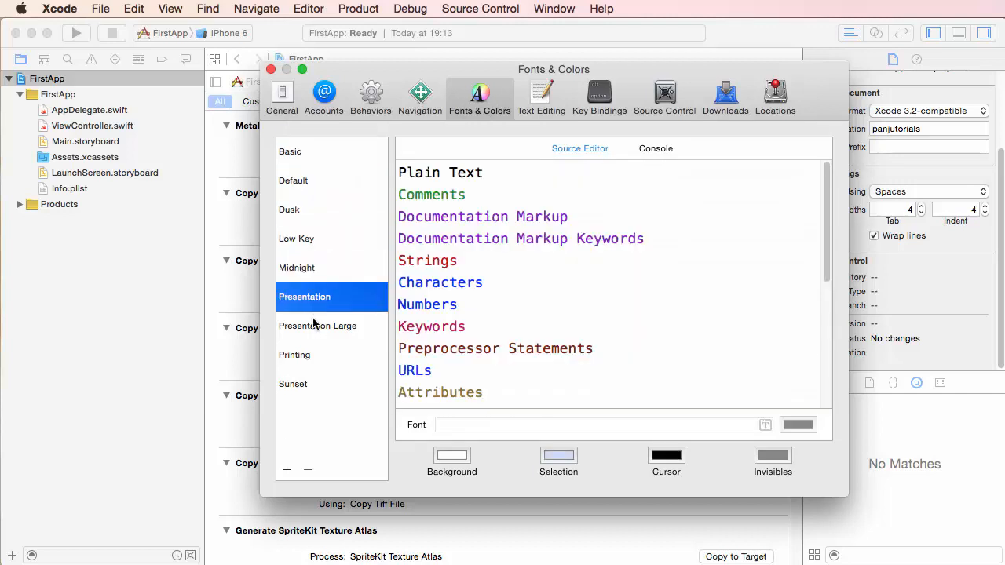
left_click(314, 327)
left_click(312, 356)
left_click(312, 380)
left_click(314, 356)
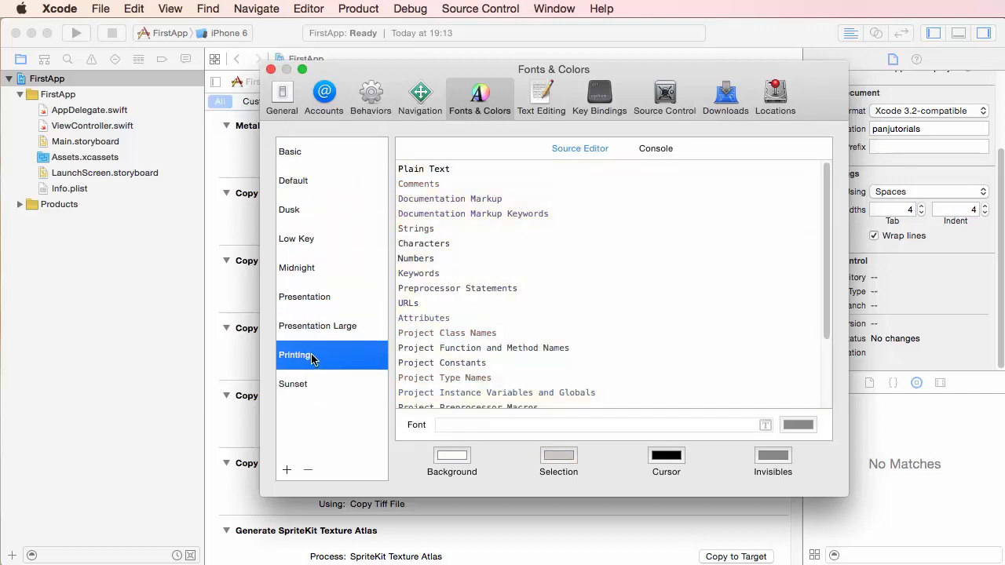
left_click(318, 328)
left_click(320, 300)
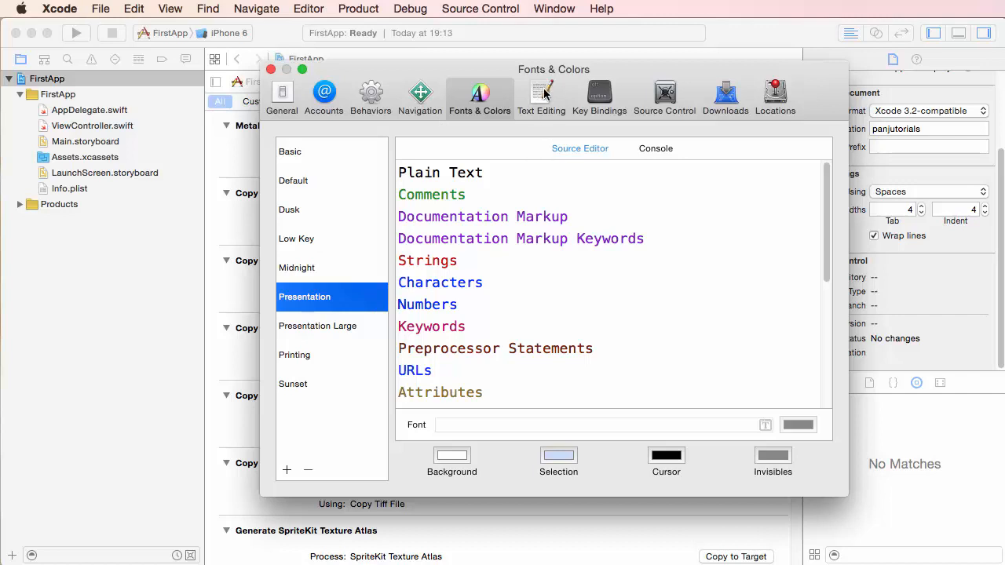
left_click(271, 70)
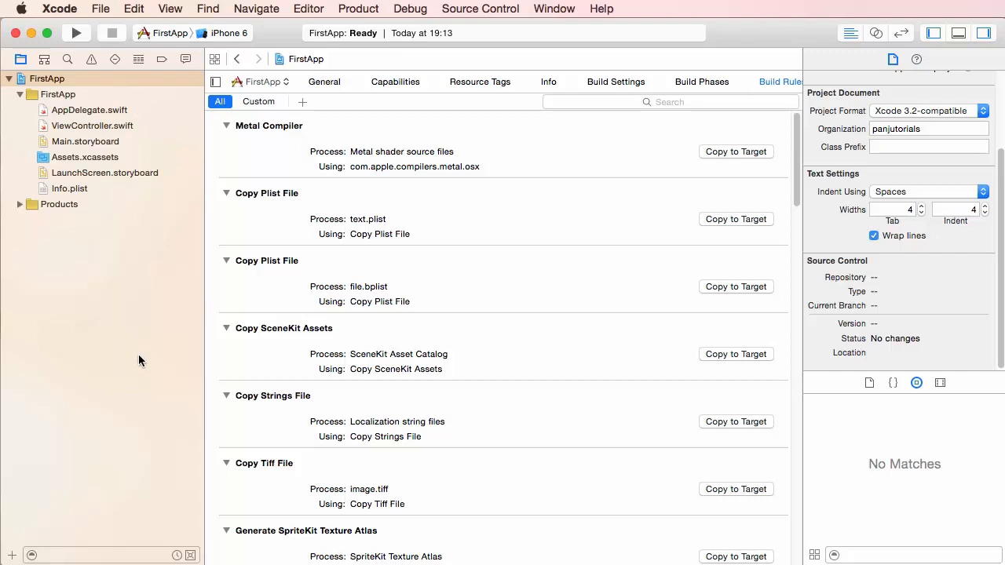
left_click(143, 320)
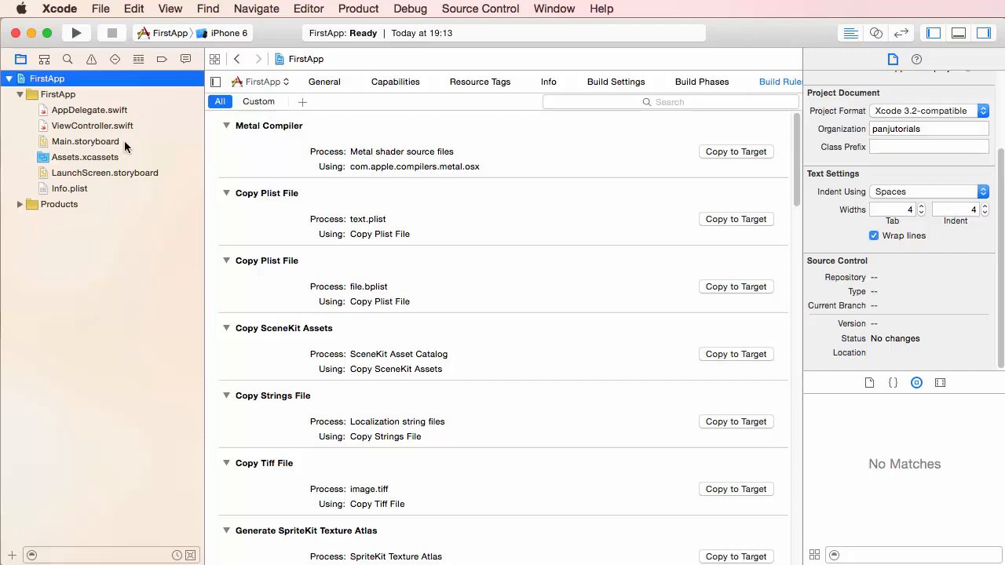